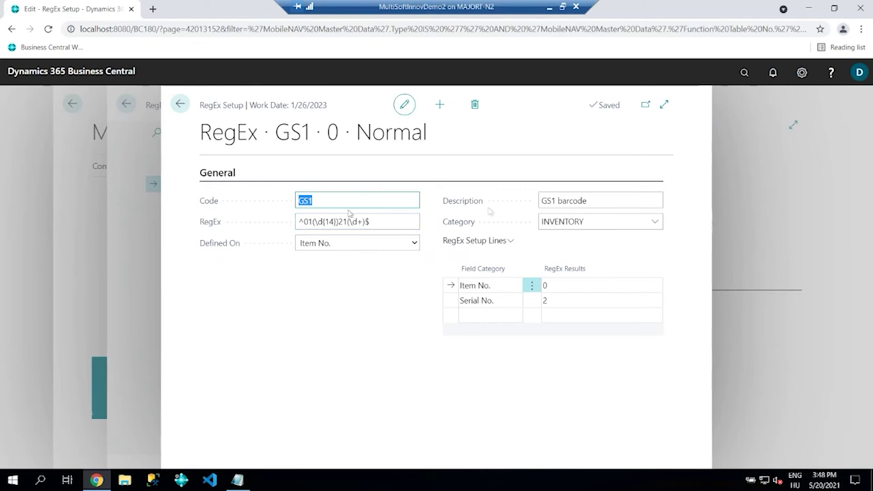
Review the GS1 setup's RegEx expression and the field choices offered for Defined On, keeping Item No.
click(386, 220)
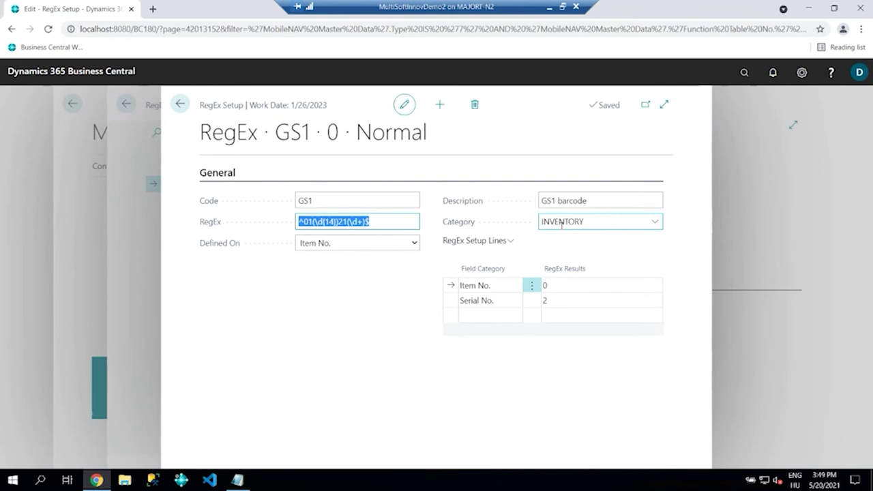
click(414, 244)
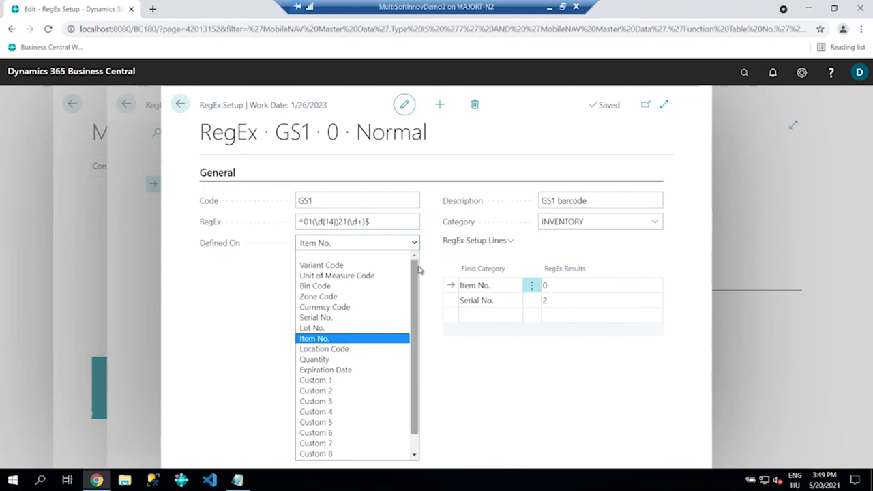
drag(417, 273, 418, 292)
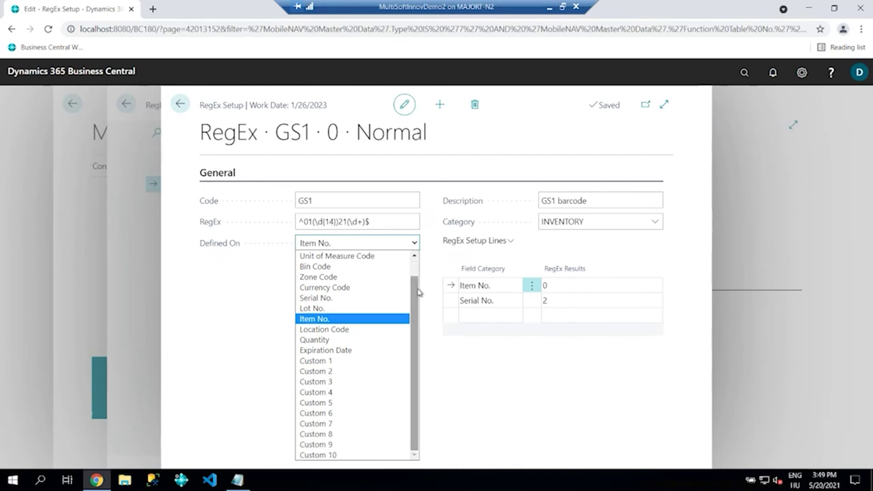
click(428, 241)
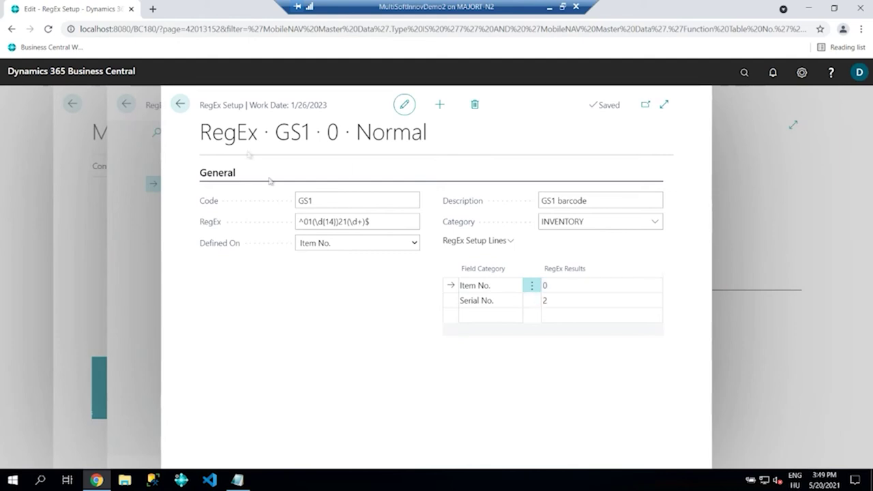
Return to MobileNAV Administration and open the MNWarehousePickLine page configuration from the configured pages.
click(180, 103)
click(181, 104)
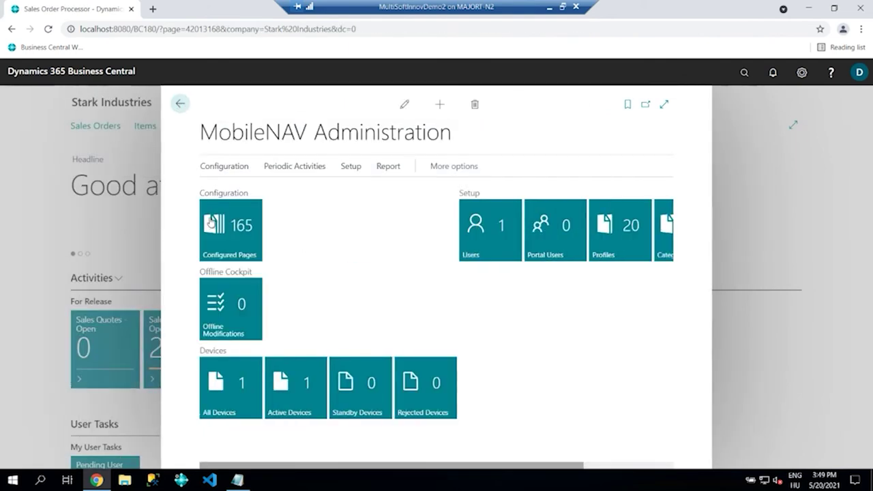
click(209, 225)
scroll(249, 247, down, 20)
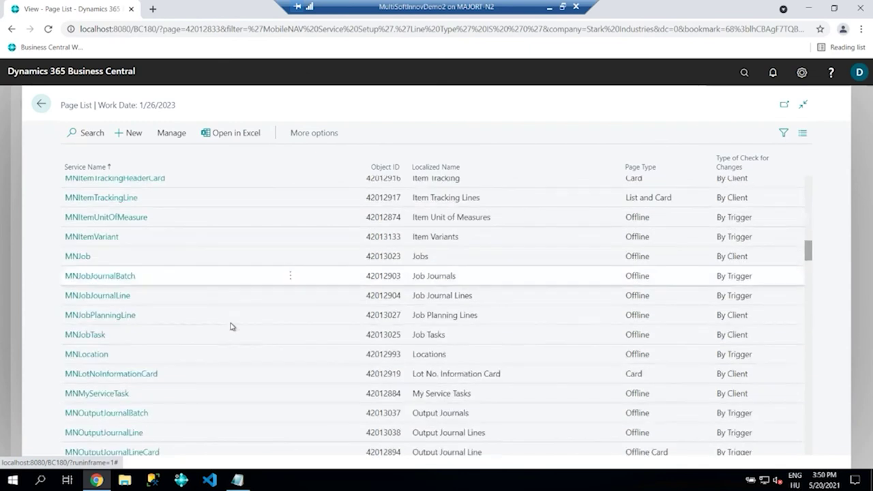
scroll(230, 348, down, 20)
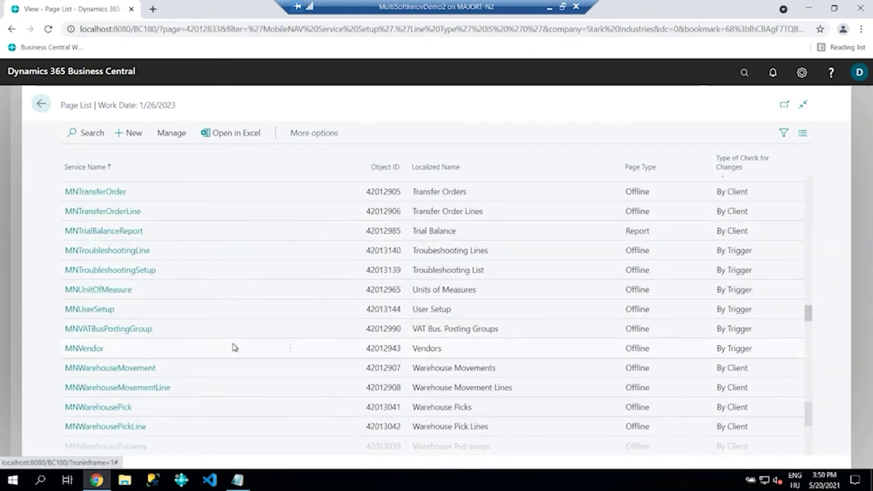
click(104, 256)
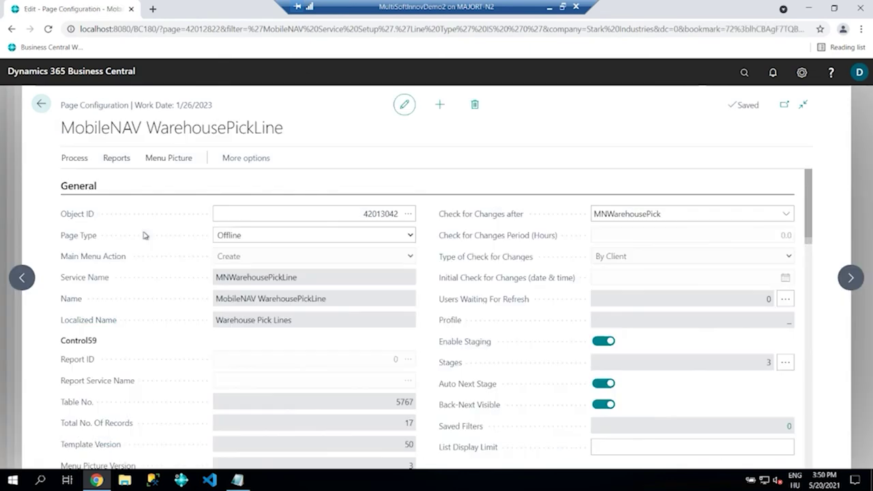
Examine the field categories, RegEx text and RegEx results of the Item_No and Serial_No fields in the WarehousePickLine field configuration.
click(80, 187)
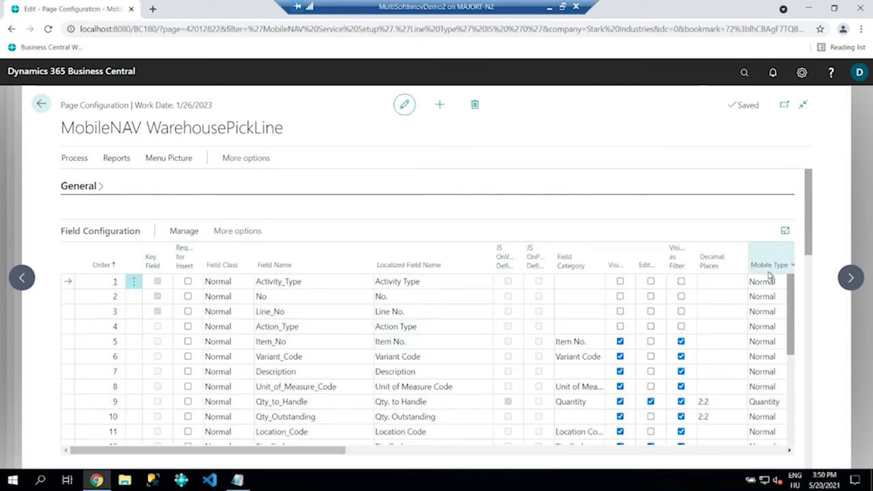
scroll(763, 279, down, 1)
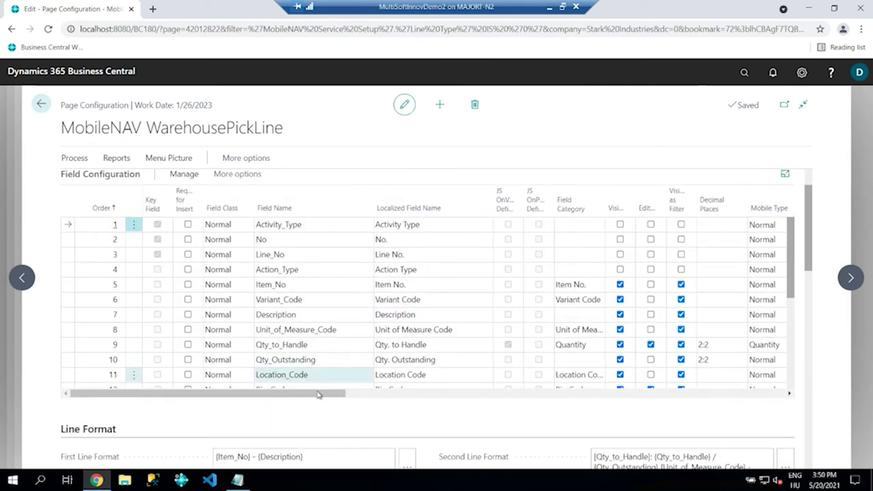
click(266, 425)
drag(266, 394, 579, 431)
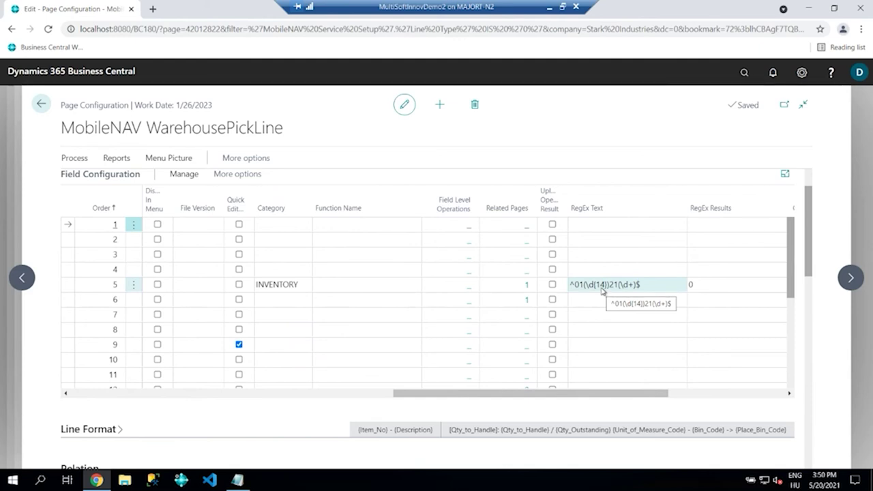
scroll(703, 288, down, 1)
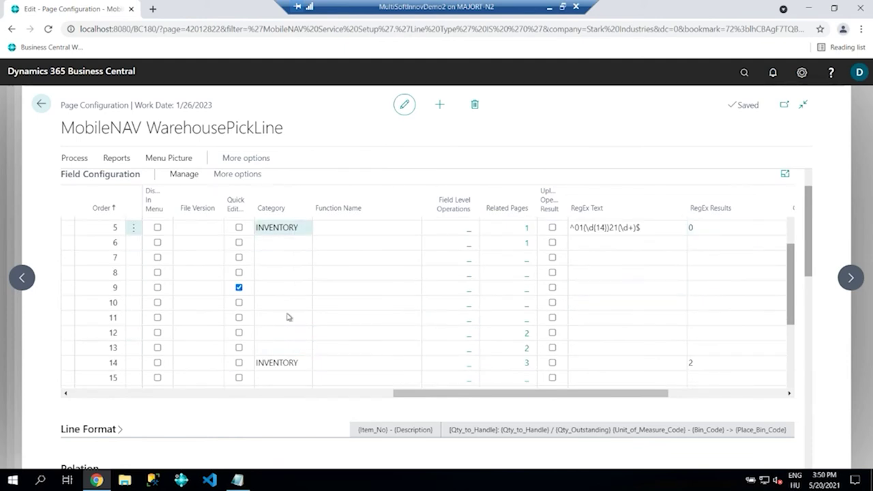
drag(429, 393, 123, 394)
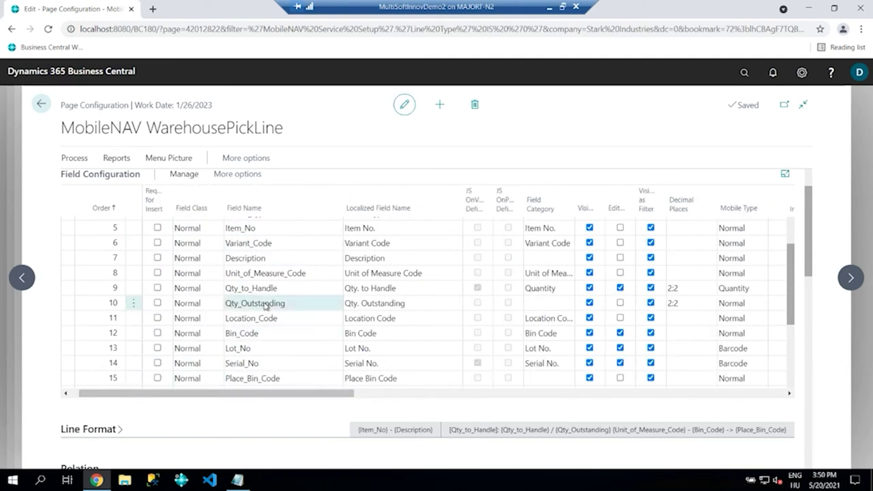
click(292, 368)
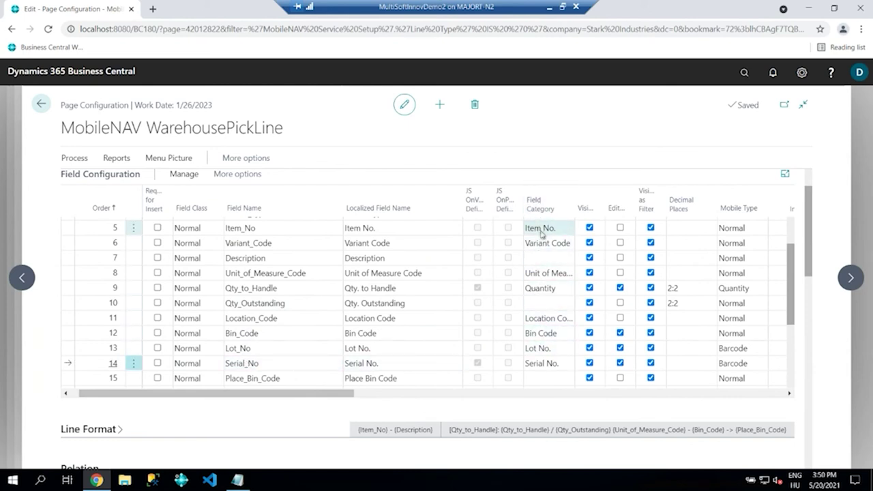
drag(356, 400, 699, 407)
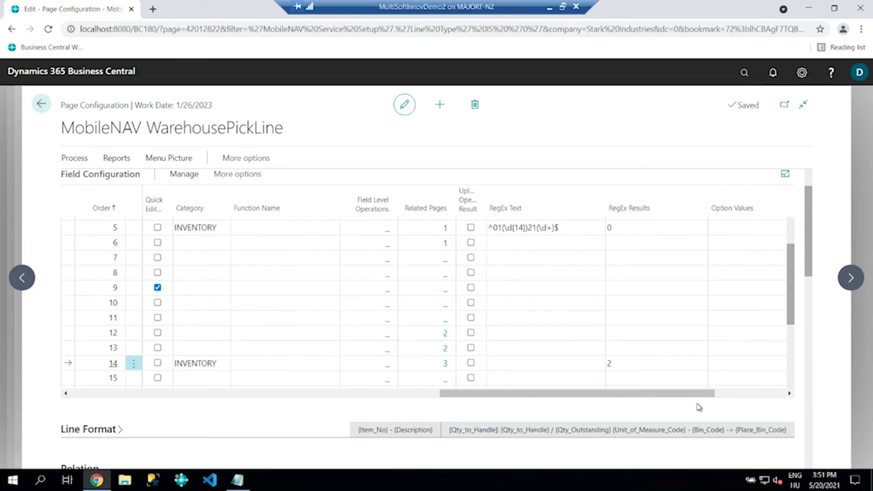
drag(709, 393, 745, 396)
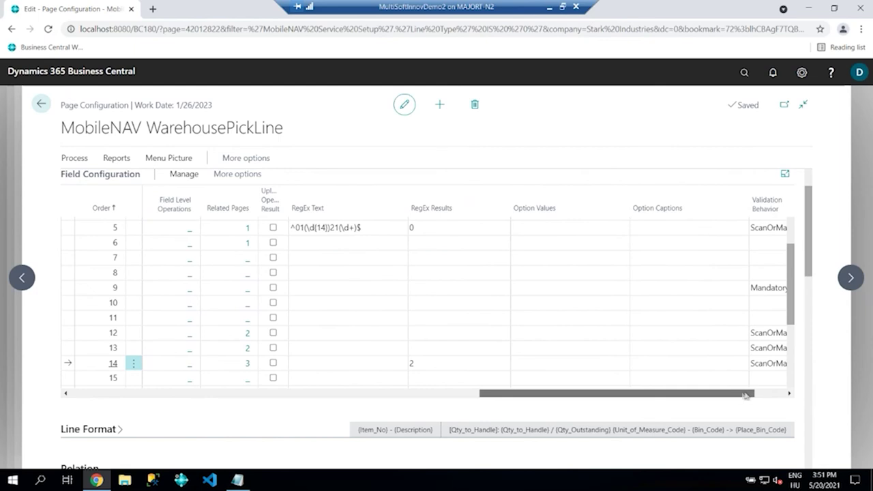
Open the MNWarehousePutawayLine page configuration and examine the RegEx text and RegEx results of its fields.
click(41, 107)
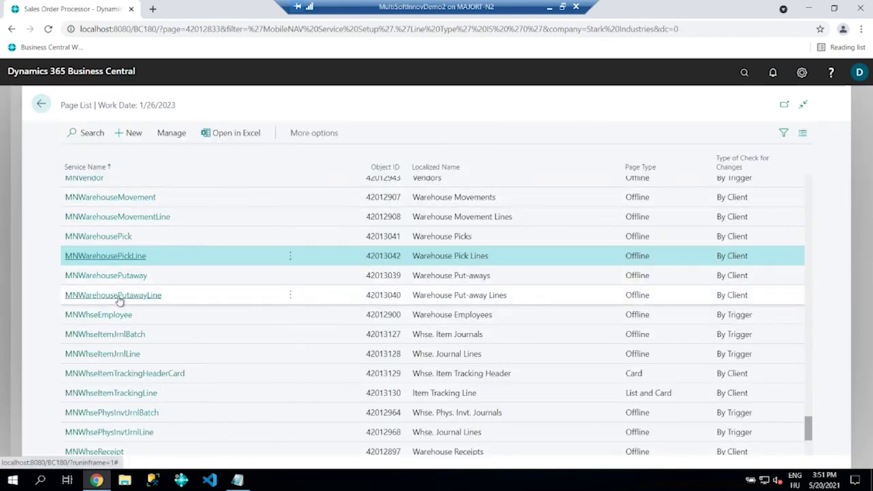
click(119, 301)
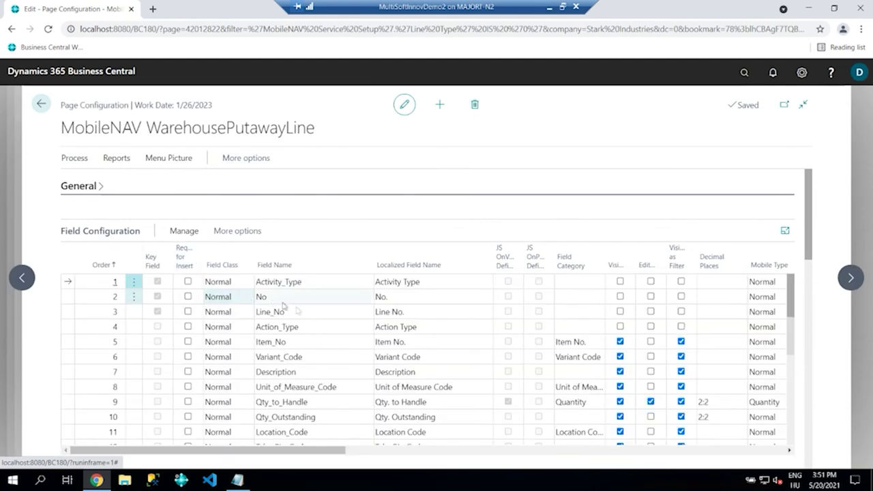
scroll(341, 410, right, 1)
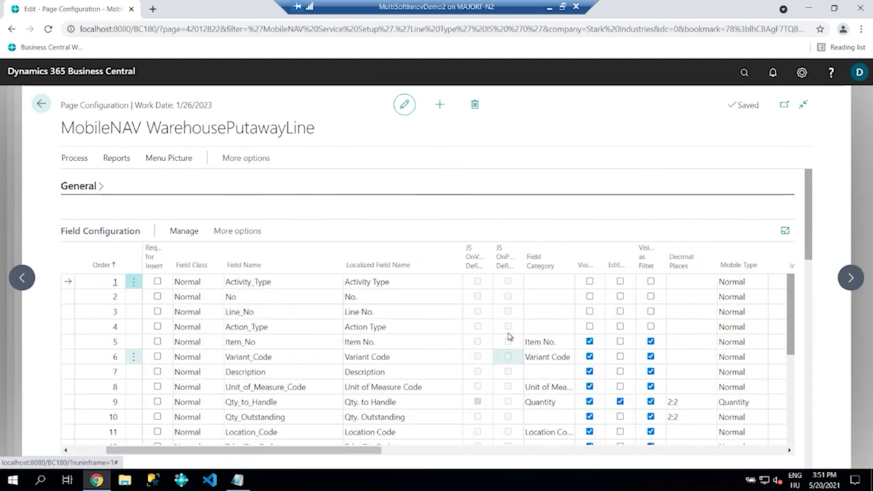
scroll(409, 433, down, 2)
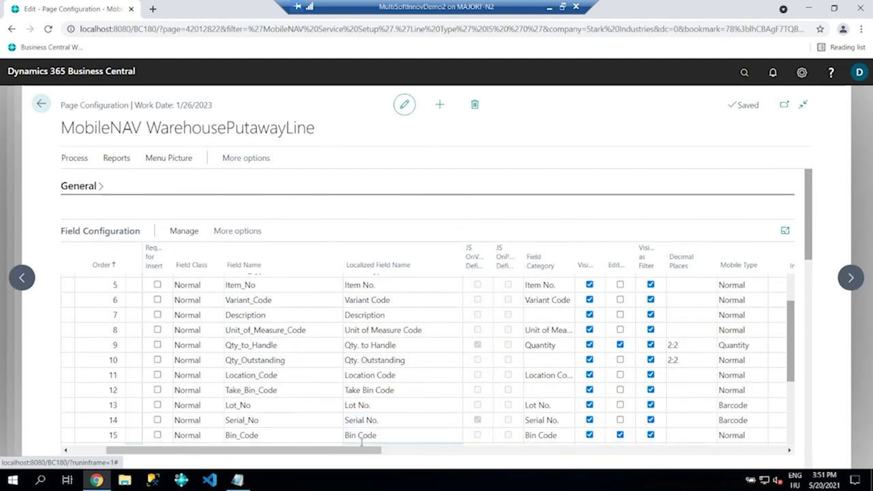
drag(383, 450, 693, 470)
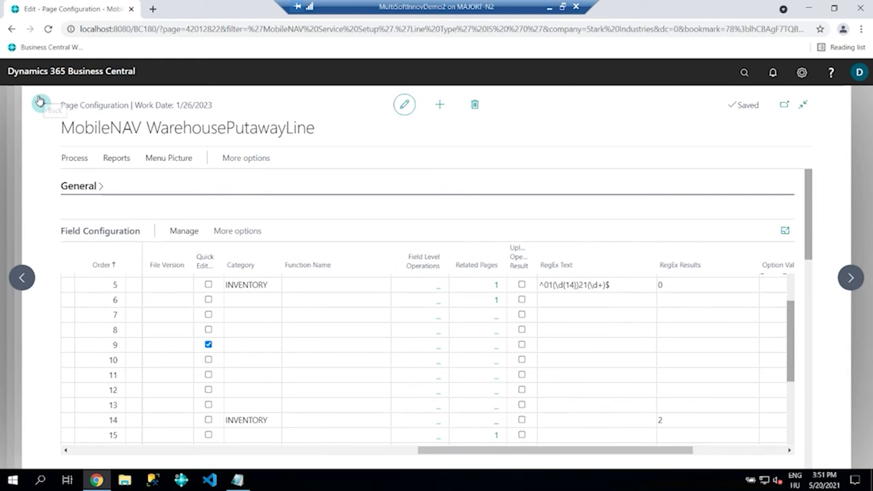
Try editing the RegEx text of the Item_No field, accept losing the central setup inheritance, and return to the page list.
click(623, 287)
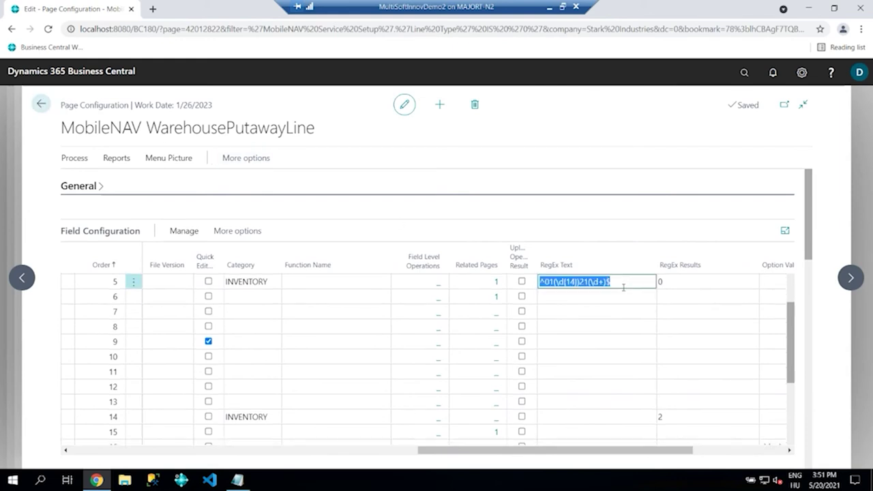
click(619, 285)
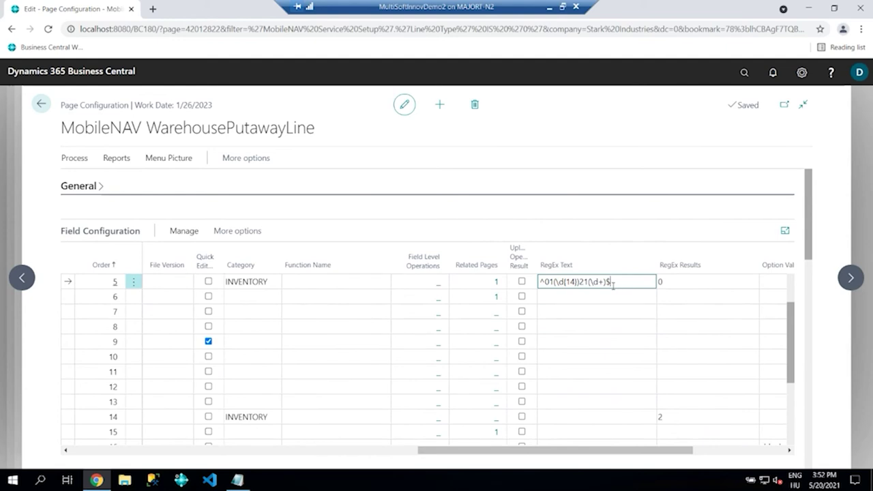
click(612, 296)
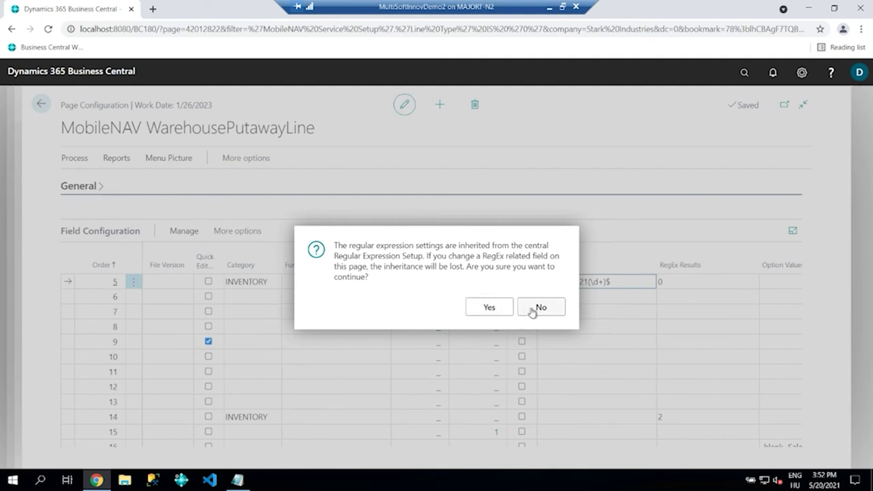
click(489, 307)
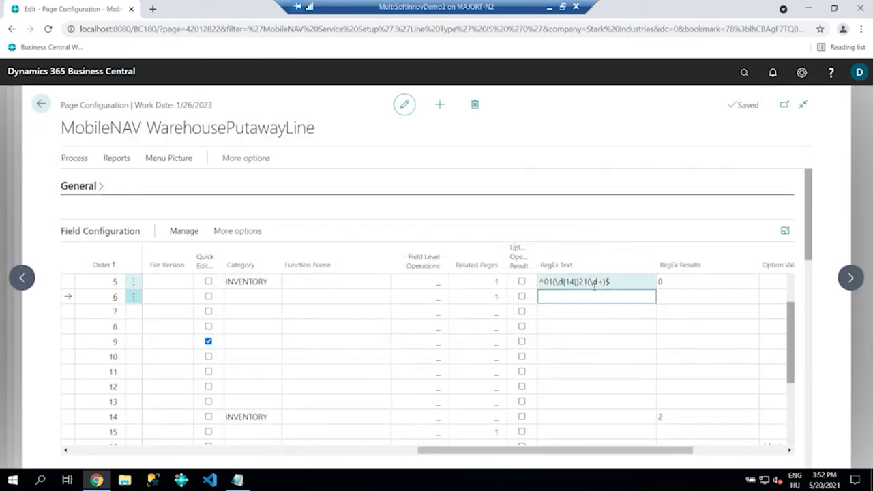
click(598, 296)
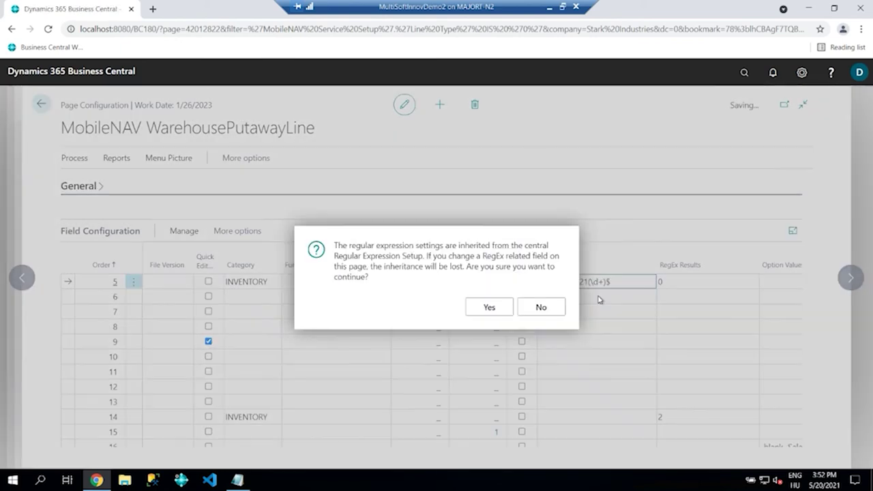
click(494, 311)
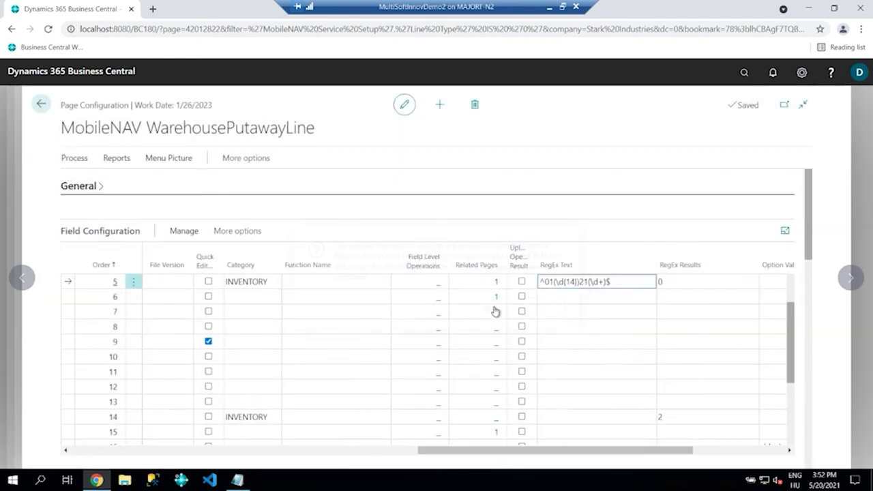
click(559, 296)
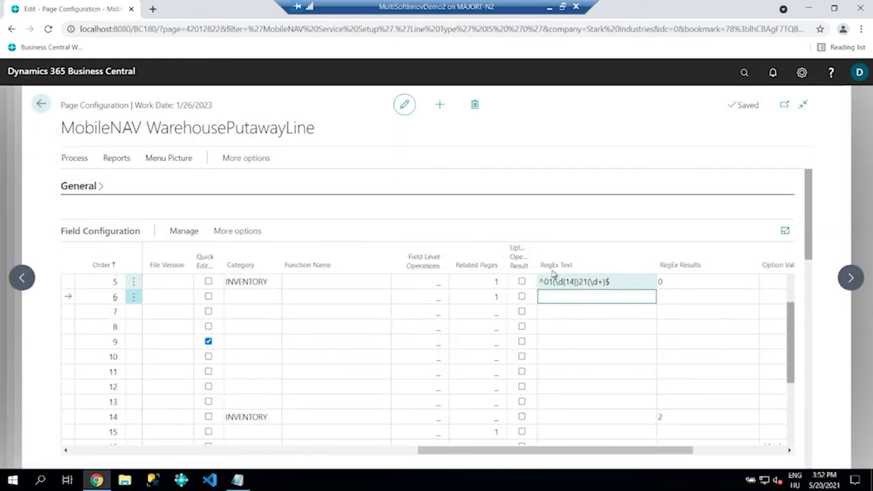
drag(476, 455, 433, 459)
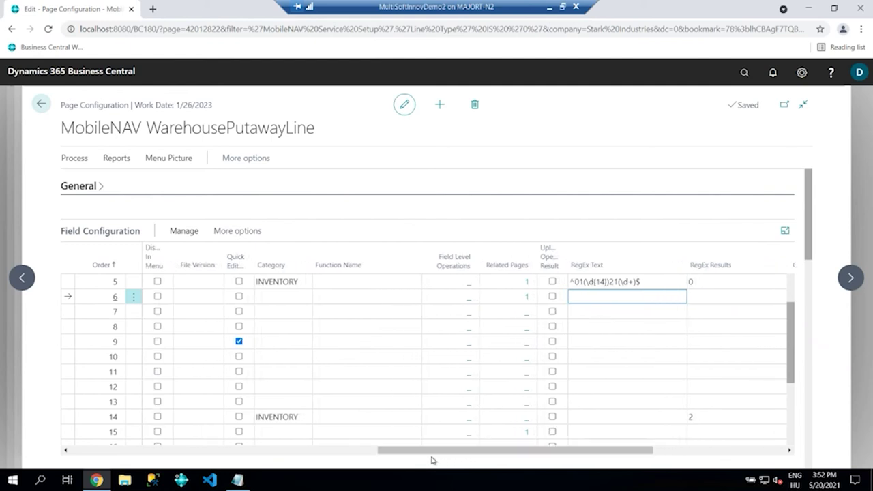
click(40, 104)
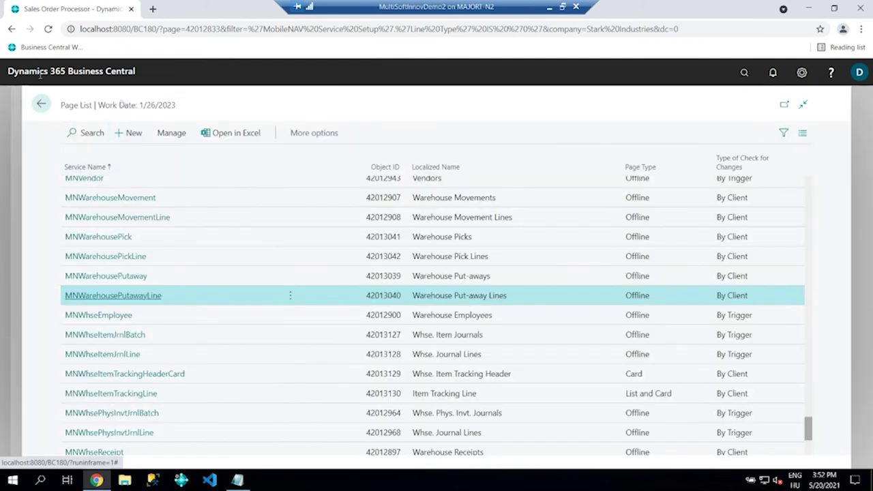
Switch to the MobileNAV client and log out of the Stark Industries session.
click(550, 8)
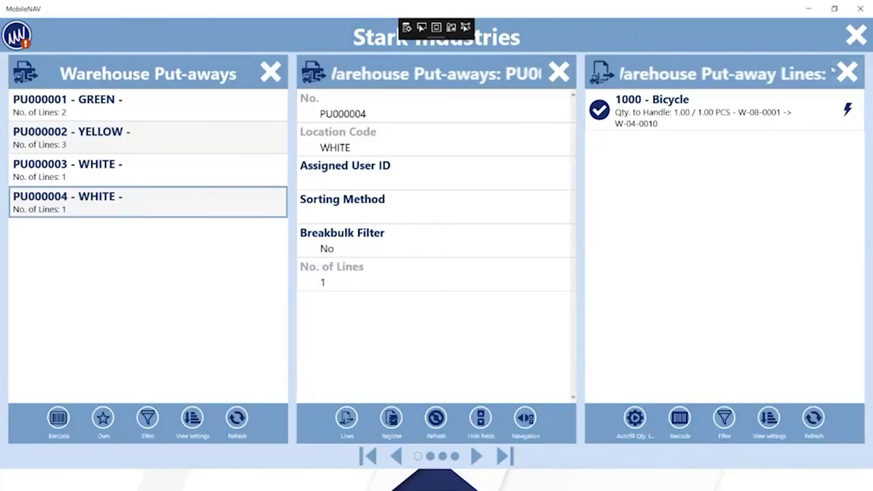
key(Escape)
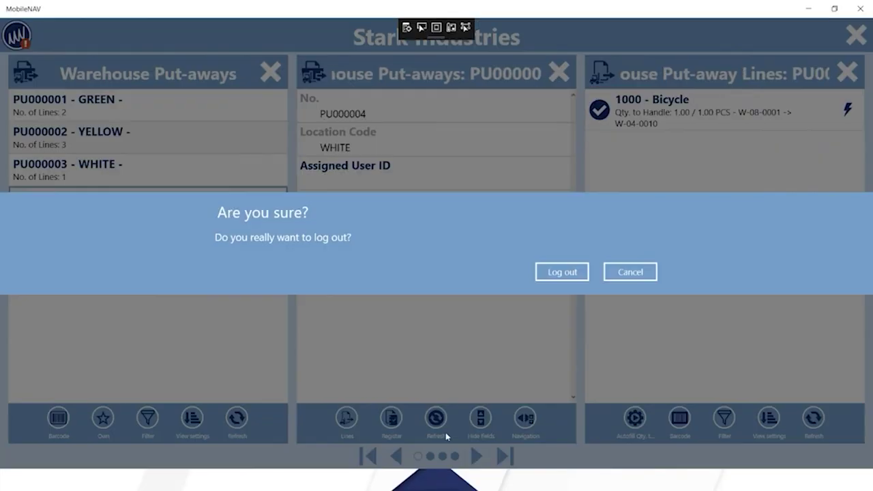
key(Return)
click(451, 313)
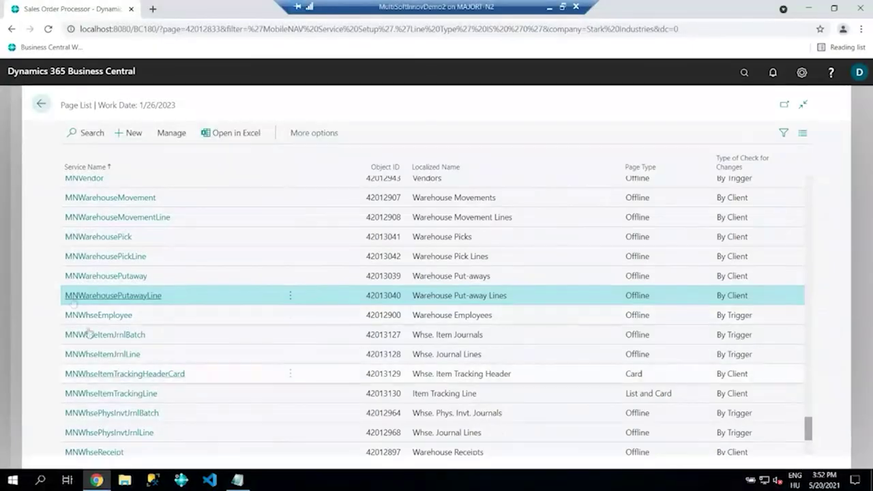
Leave the page list, search for "warehouse", open Warehouse Picks and open the TEST location's pick to view its lines.
click(41, 103)
click(745, 72)
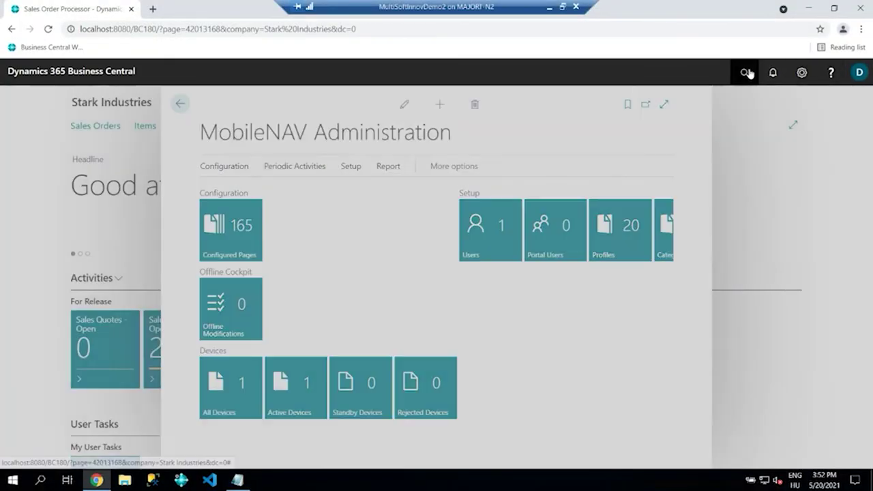
text(warehous)
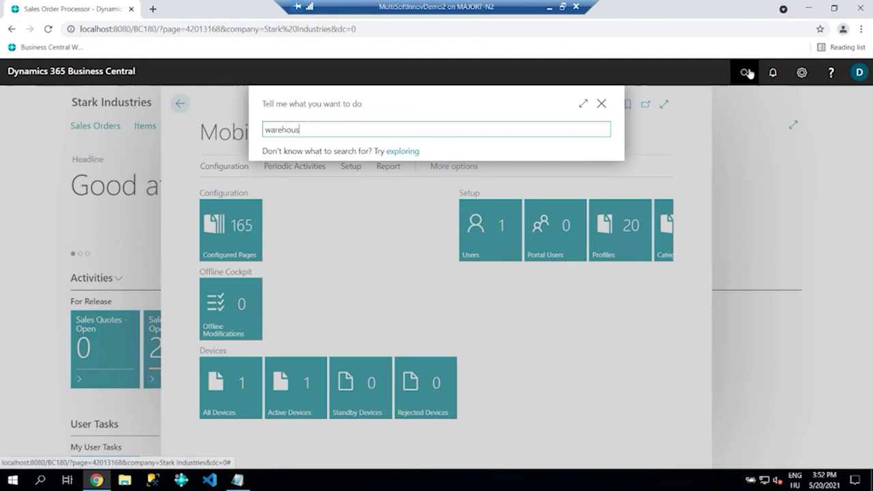
text(e)
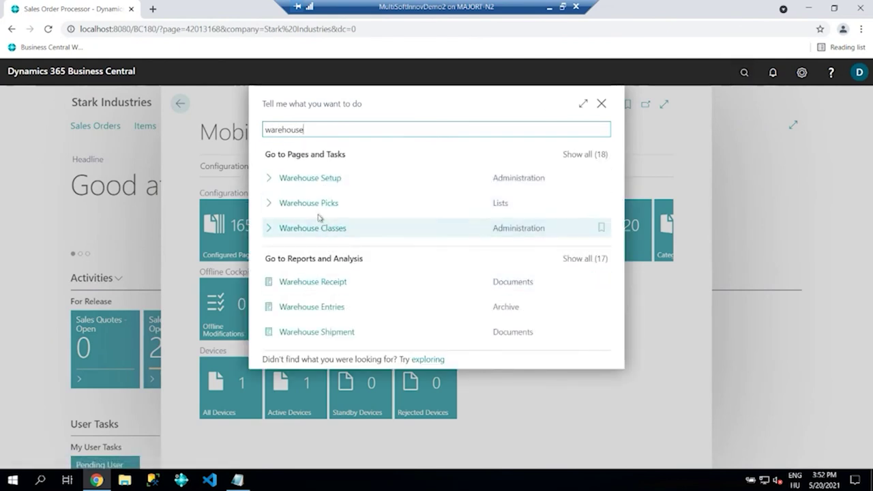
click(318, 203)
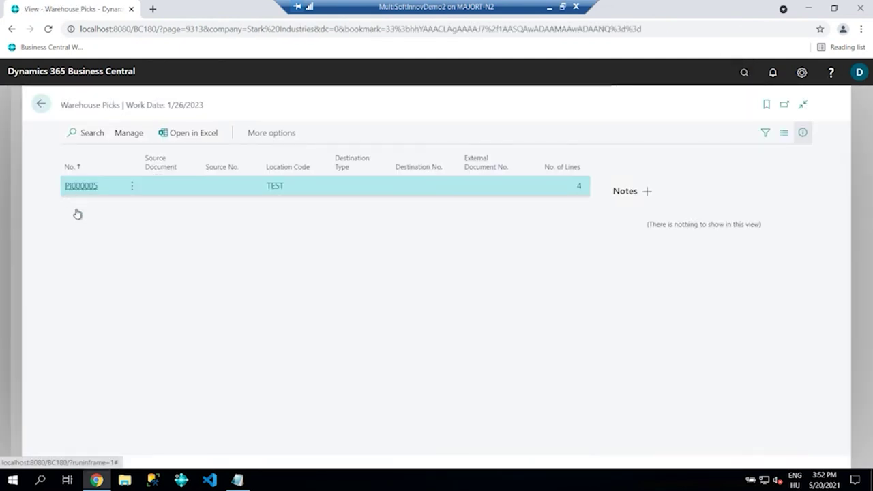
mouse_move(322, 431)
mouse_down()
mouse_move(475, 435)
mouse_move(327, 434)
mouse_up()
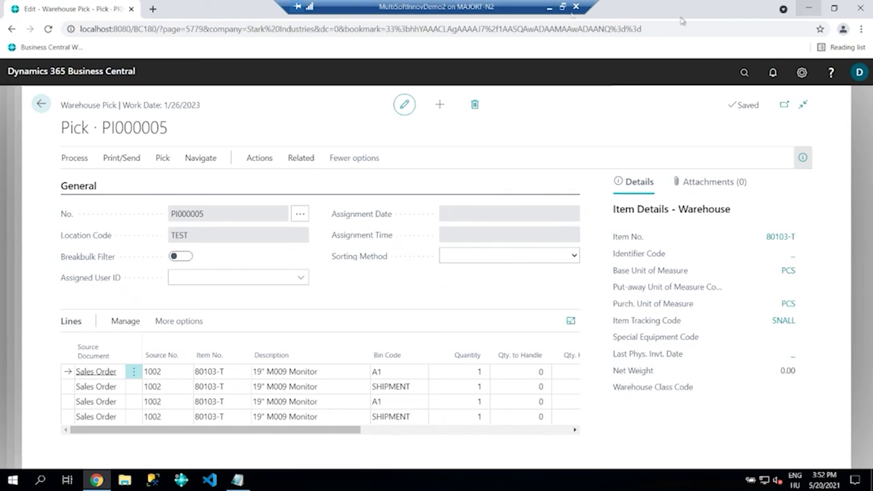
In the MobileNAV client, open the TEST warehouse pick's second line, scan the item barcode with serial number 3001, and review the filled fields.
click(550, 10)
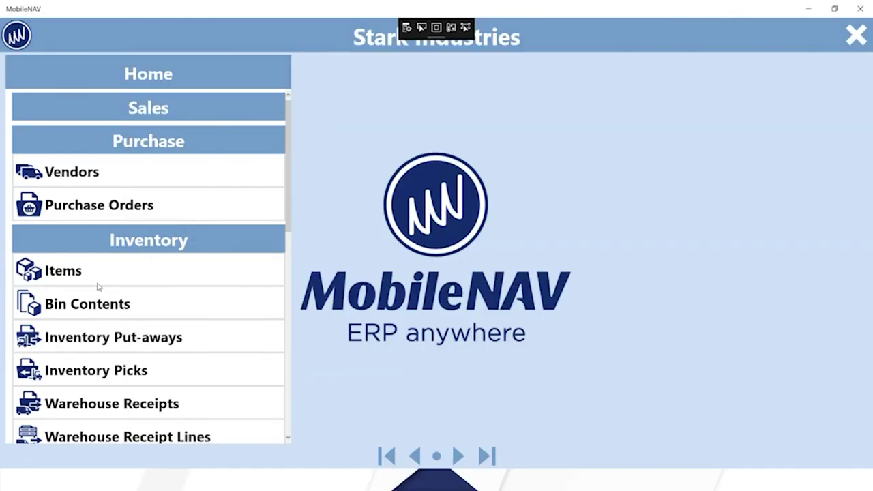
scroll(97, 293, down, 2)
click(126, 409)
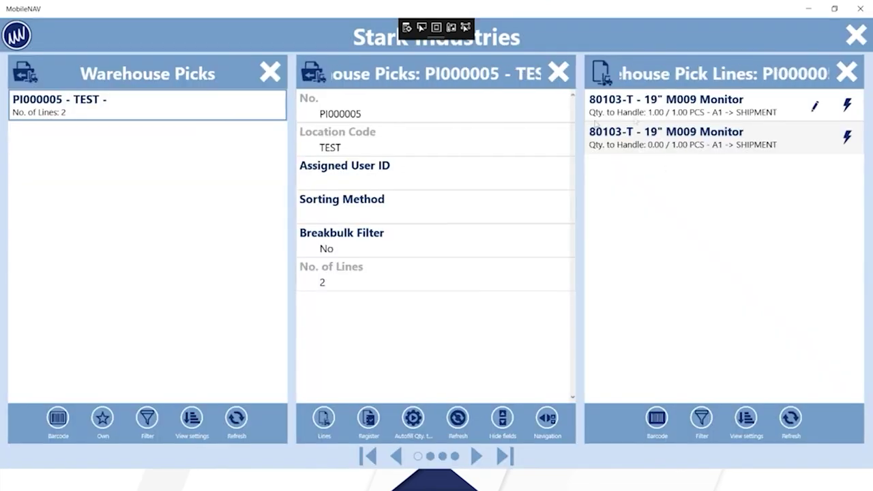
click(671, 140)
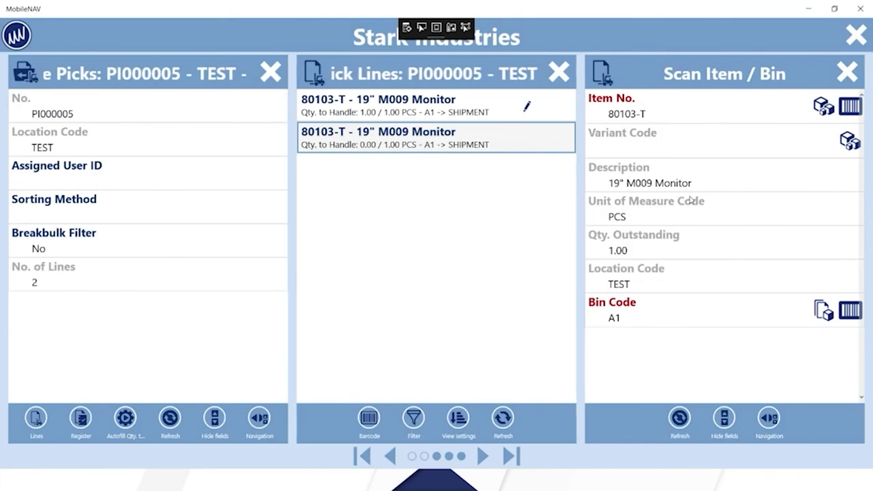
click(688, 200)
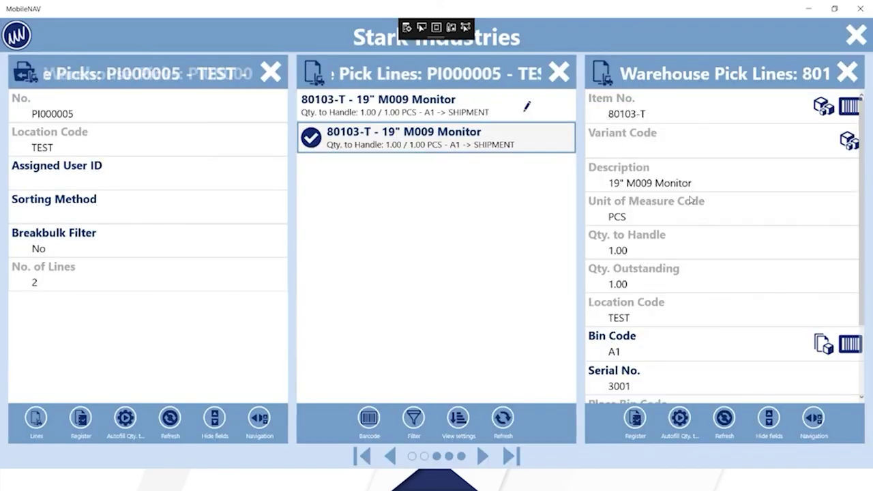
scroll(685, 222, down, 1)
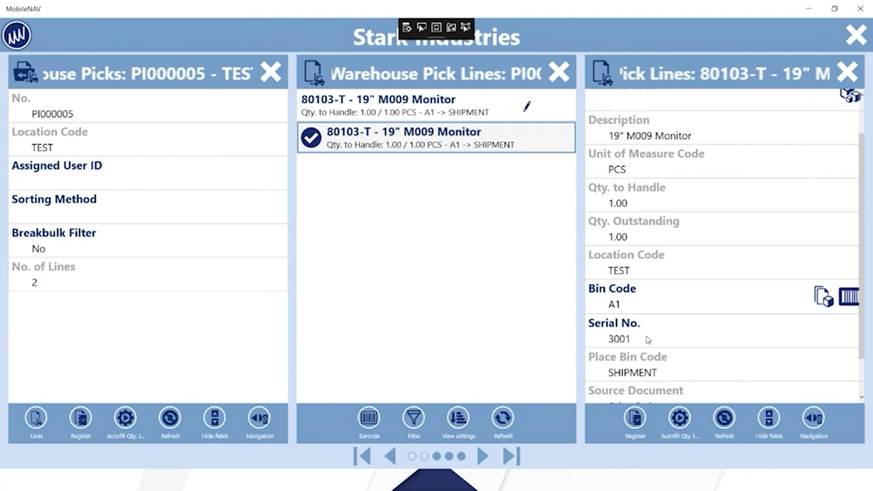
scroll(630, 334, up, 1)
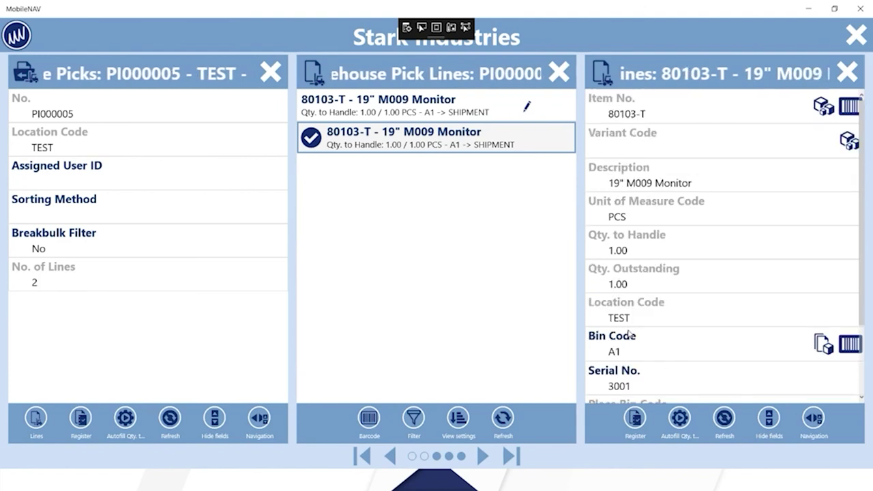
scroll(635, 320, down, 1)
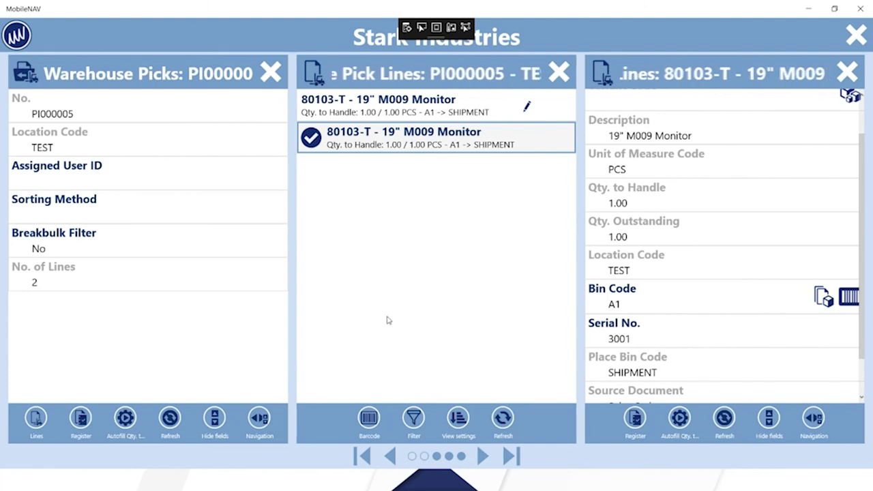
Switch to the PowerPoint presentation and advance to the (Offline) Self-diagnostics slide.
key(alt+Tab)
key(alt+Tab)
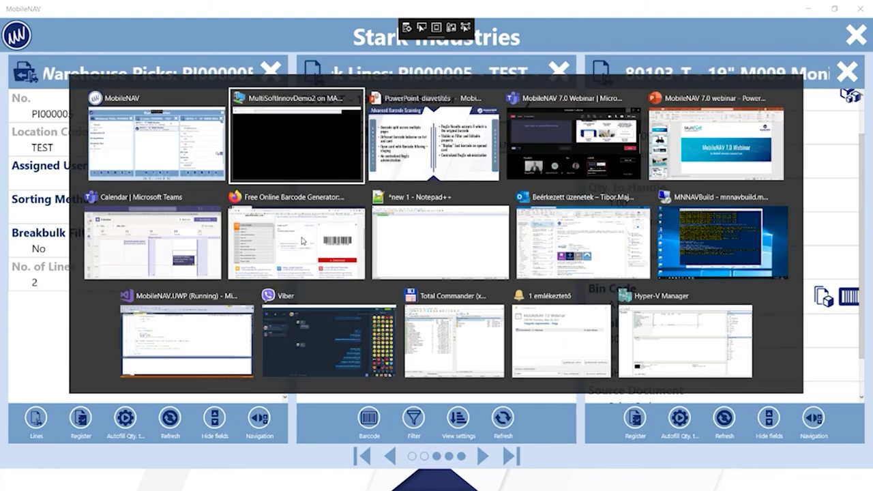
key(Right)
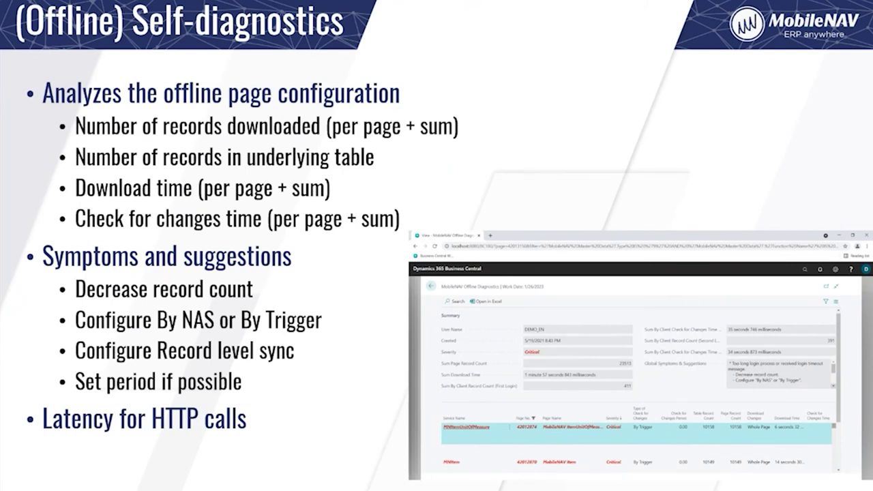
Switch to Business Central, return to the home page and change the company to Many Items in My Settings.
key(alt+Tab)
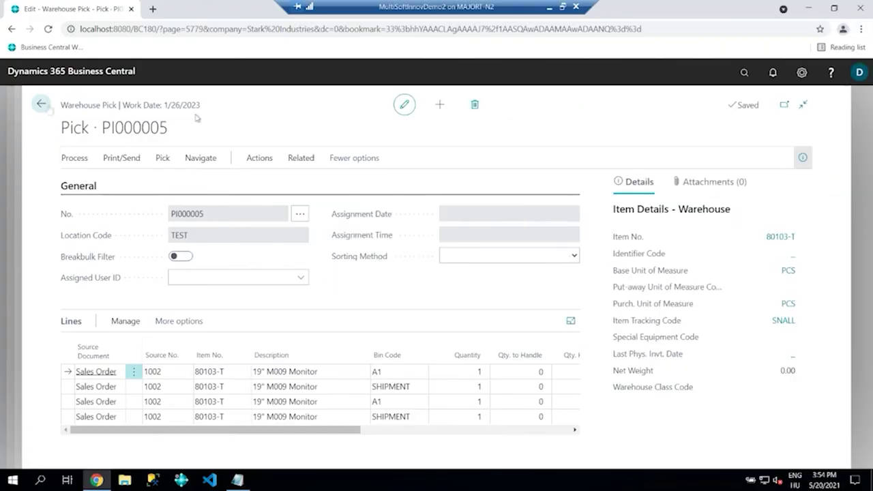
click(41, 103)
click(41, 103)
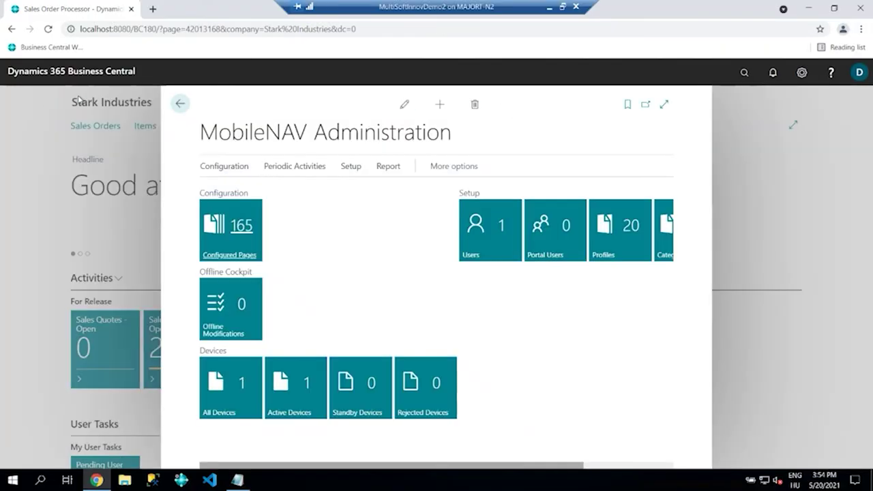
click(177, 102)
click(801, 72)
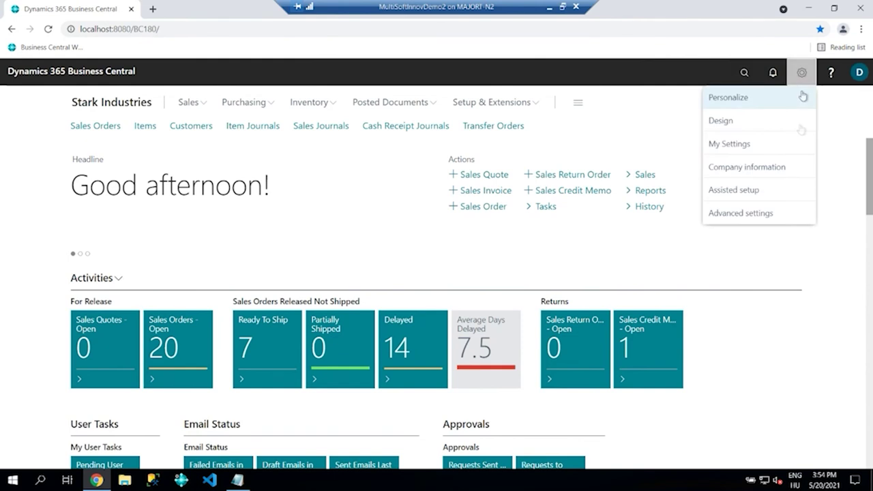
click(737, 143)
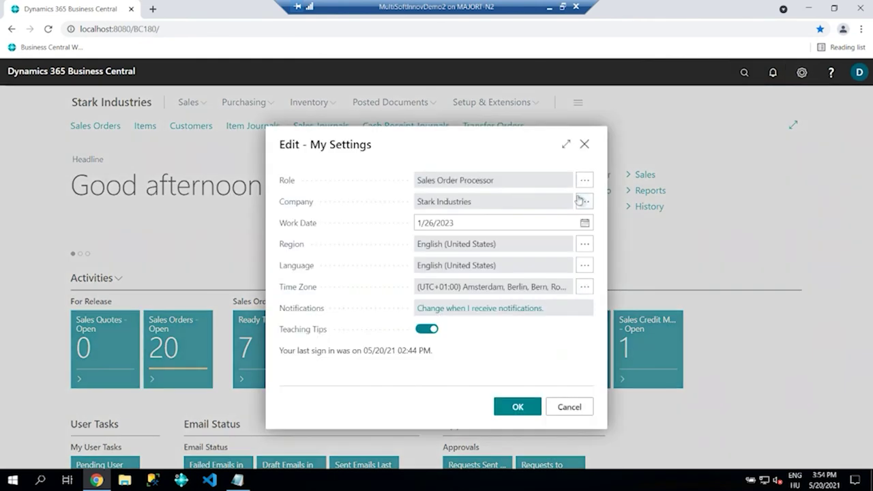
click(583, 200)
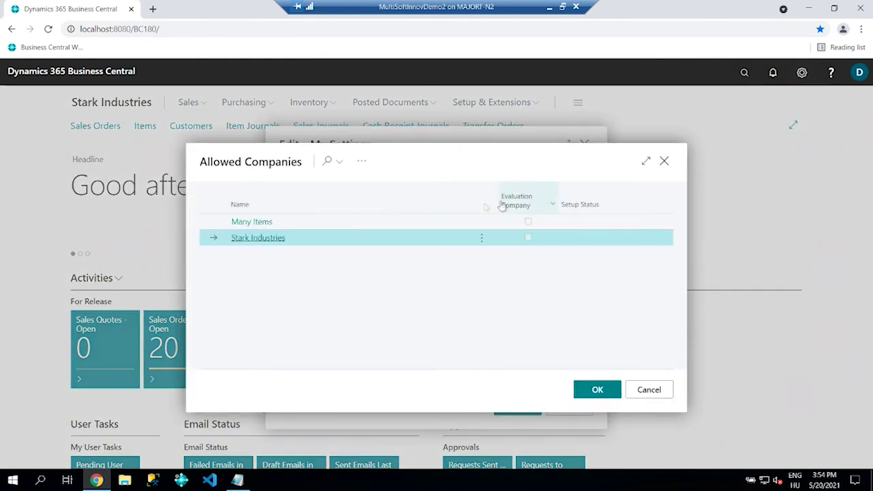
click(598, 390)
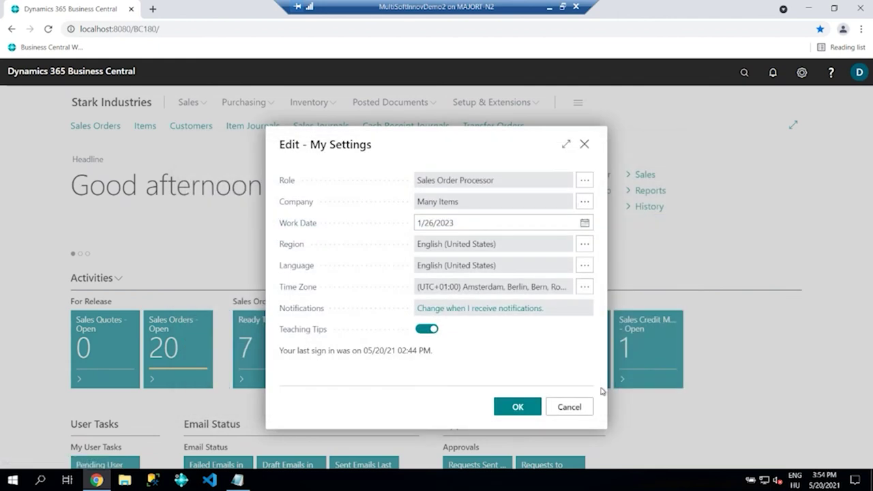
click(512, 407)
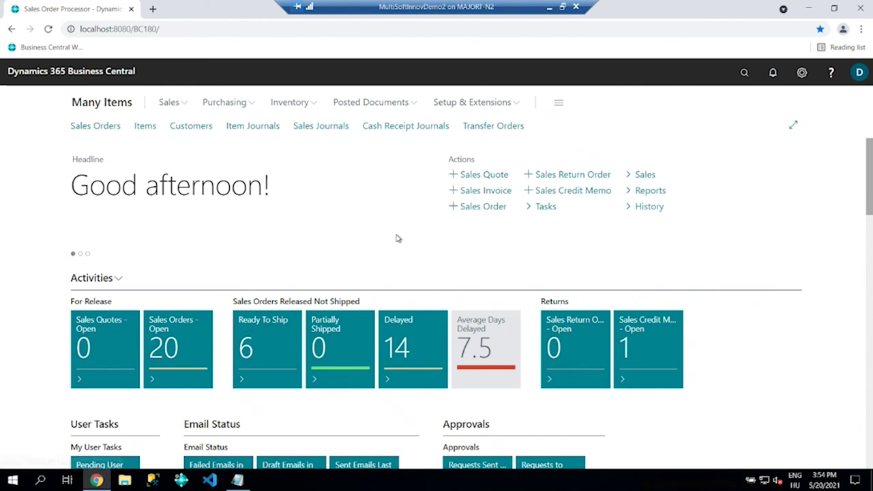
Search for "mob", open MobileNAV Administration and open its user setup list.
click(741, 73)
text(mob)
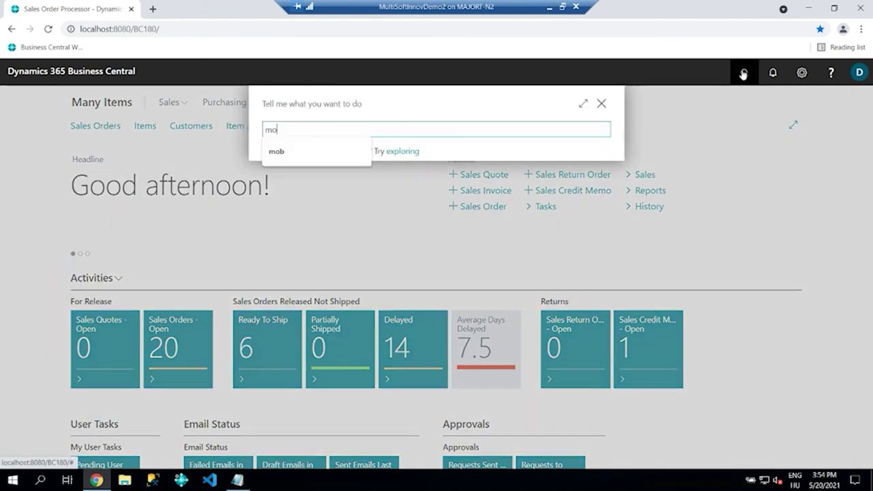
key(Down)
key(Down)
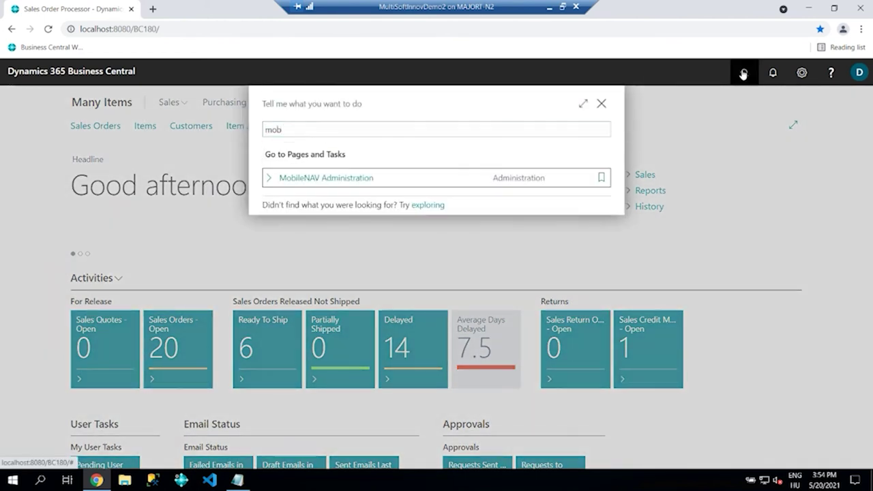
key(Return)
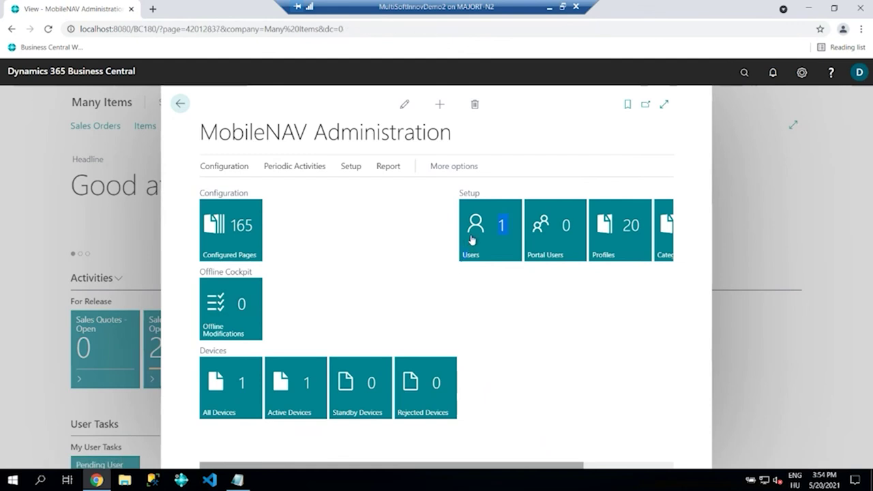
click(471, 242)
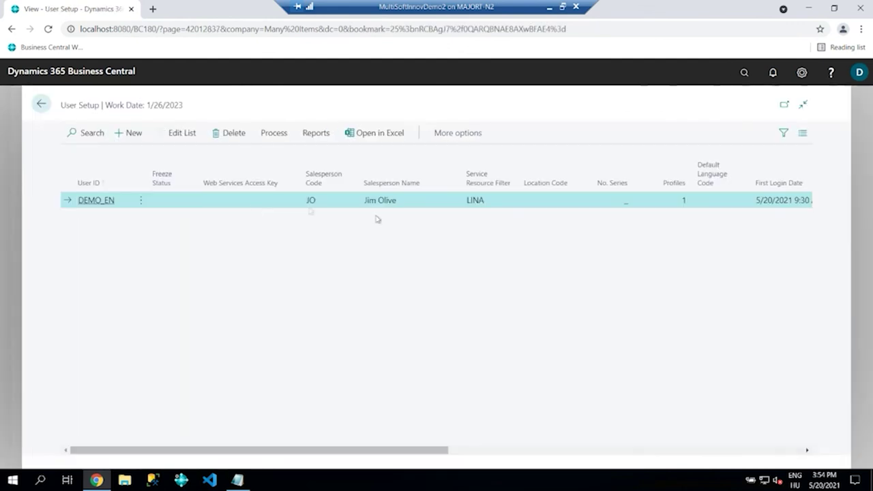
Open the offline diagnostics list for user DEMO_EN and open the diagnostics created 5/20/2021 9:35 AM.
click(273, 133)
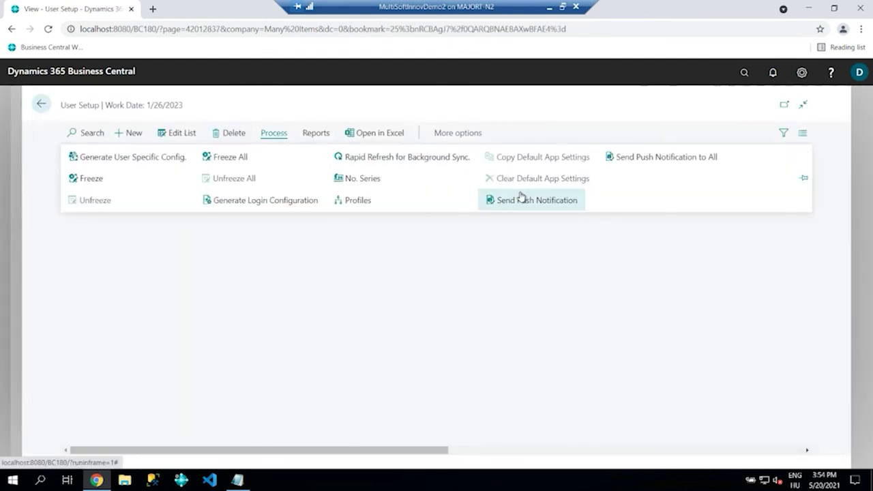
click(320, 133)
click(304, 160)
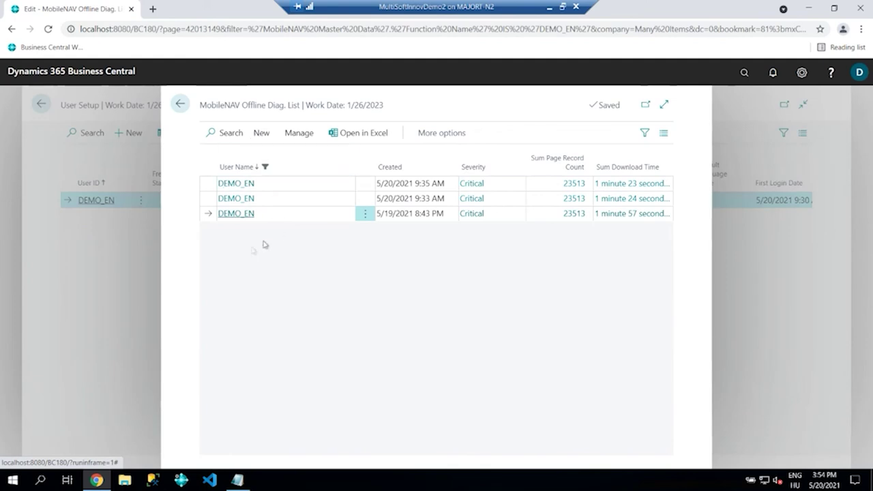
click(242, 186)
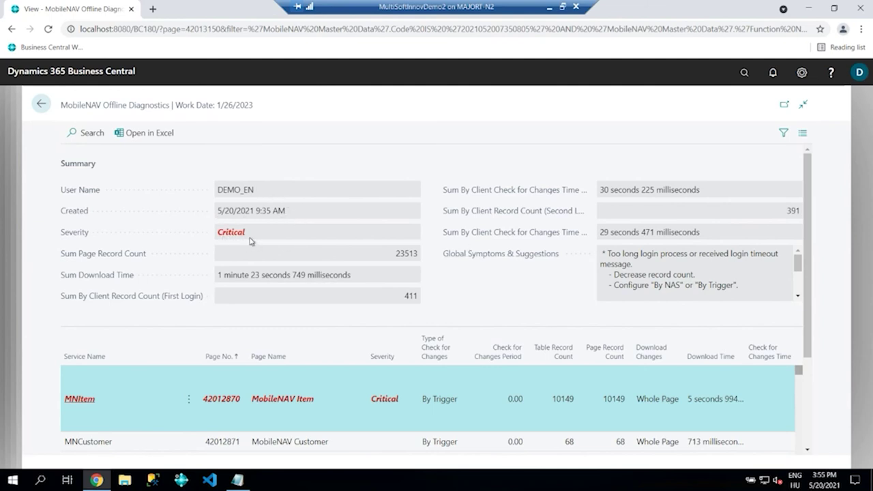
Look through the offline diagnostics page lines and collapse the Summary section.
scroll(250, 241, down, 1)
scroll(251, 241, up, 1)
scroll(441, 386, down, 1)
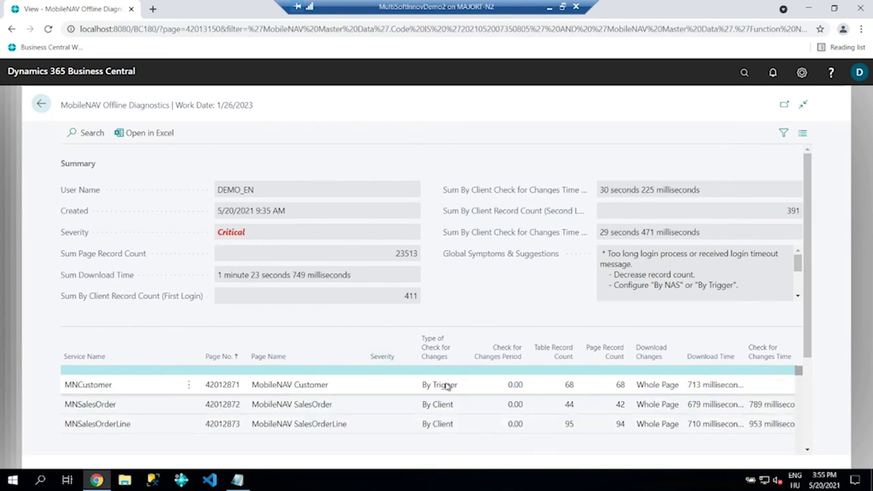
scroll(81, 167, down, 1)
click(79, 163)
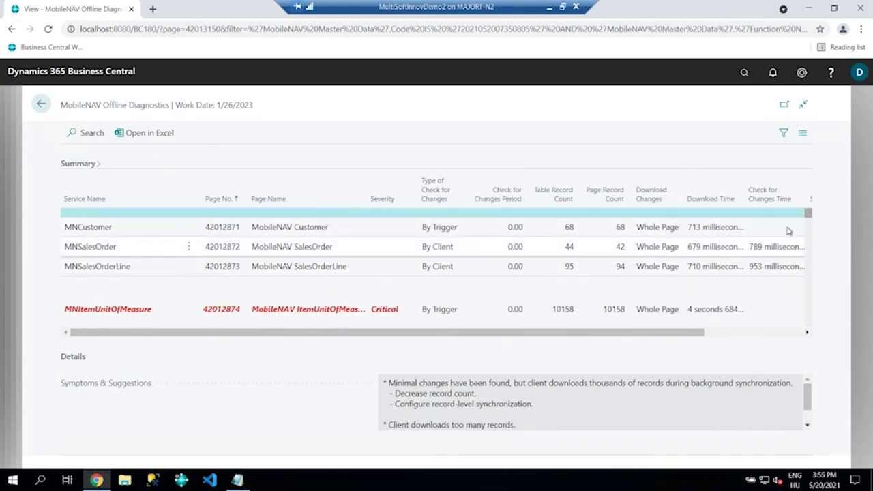
Examine the record counts, download times and symptoms columns of the diagnostics lines, and sort the lines ascending by severity.
scroll(799, 212, up, 1)
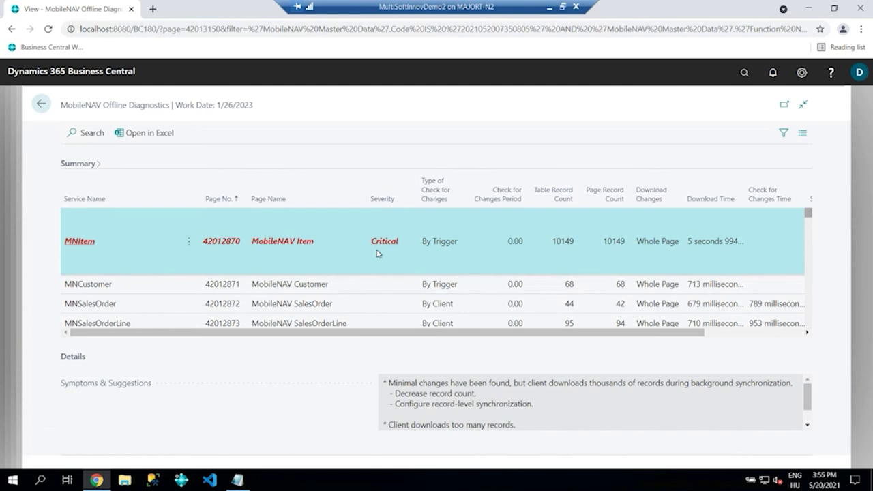
drag(425, 336, 372, 345)
drag(623, 332, 647, 337)
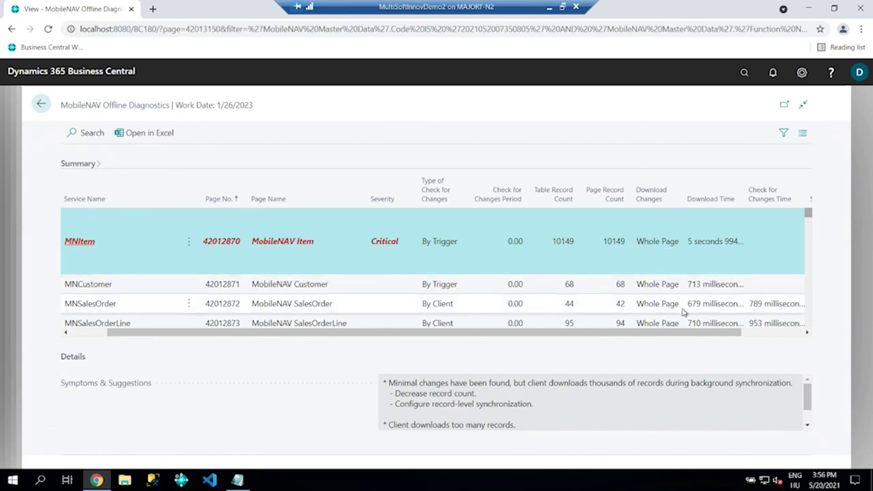
drag(707, 335, 762, 341)
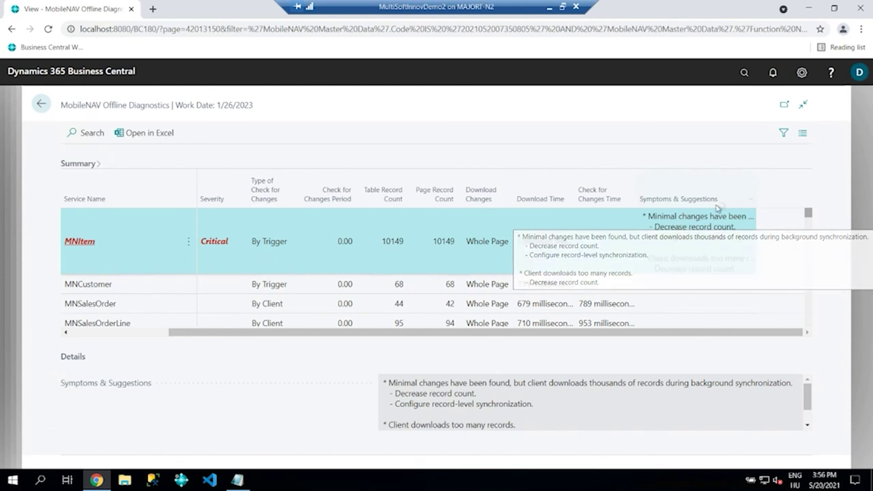
drag(436, 334, 305, 337)
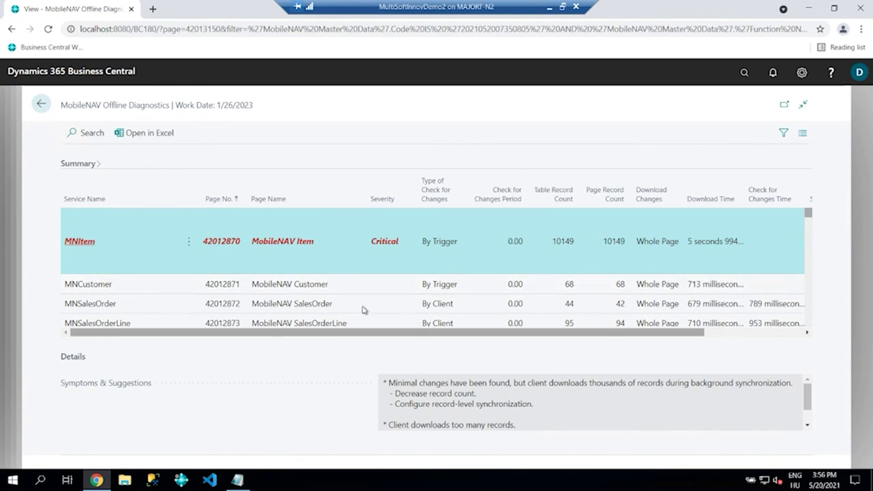
click(384, 199)
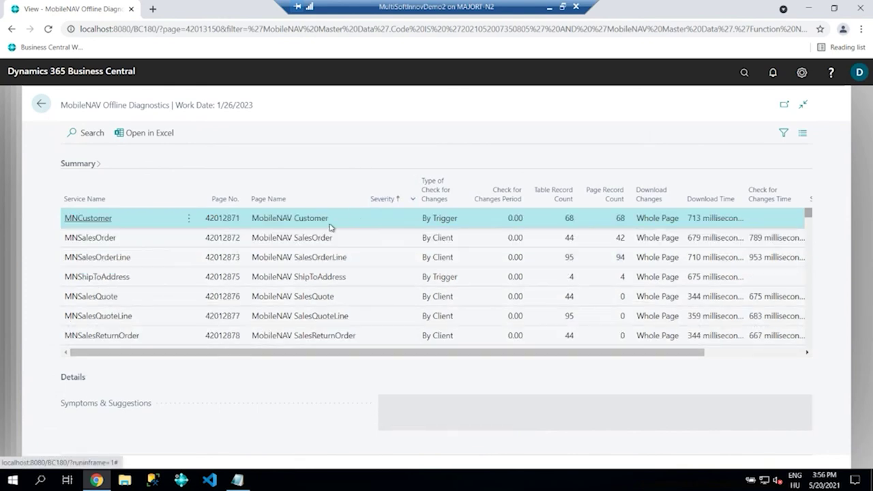
Sort the offline diagnostics lines descending by severity, and re-sort them descending by download time.
click(385, 201)
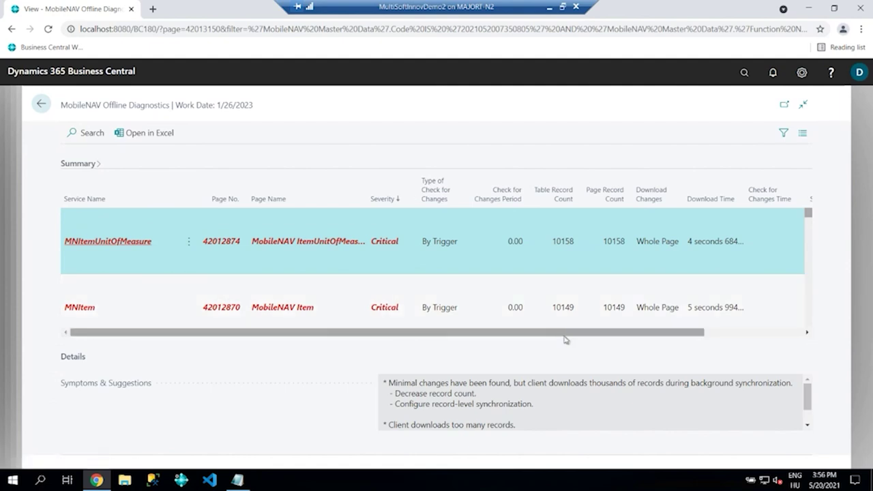
mouse_move(642, 328)
mouse_down()
mouse_move(686, 339)
mouse_move(680, 334)
mouse_up()
click(704, 203)
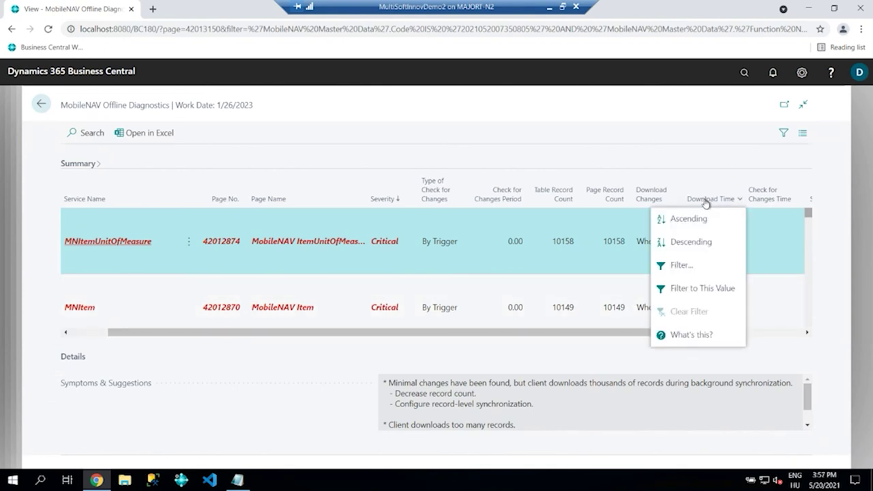
click(708, 218)
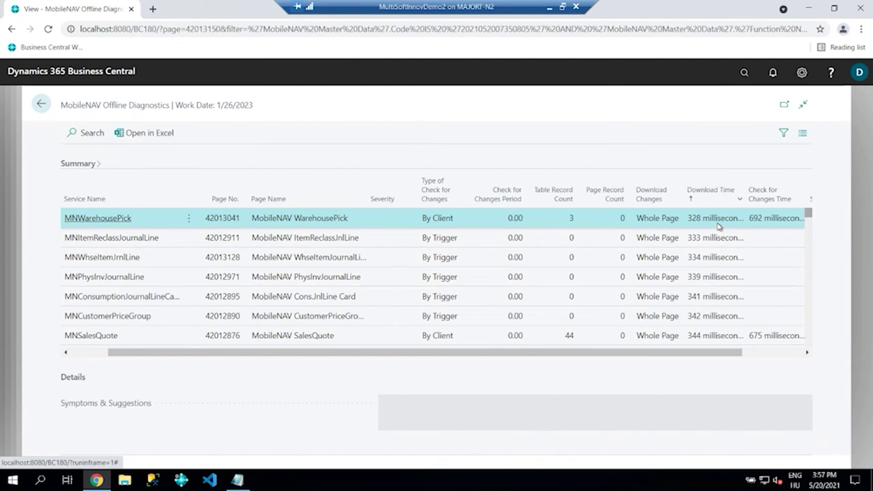
click(713, 193)
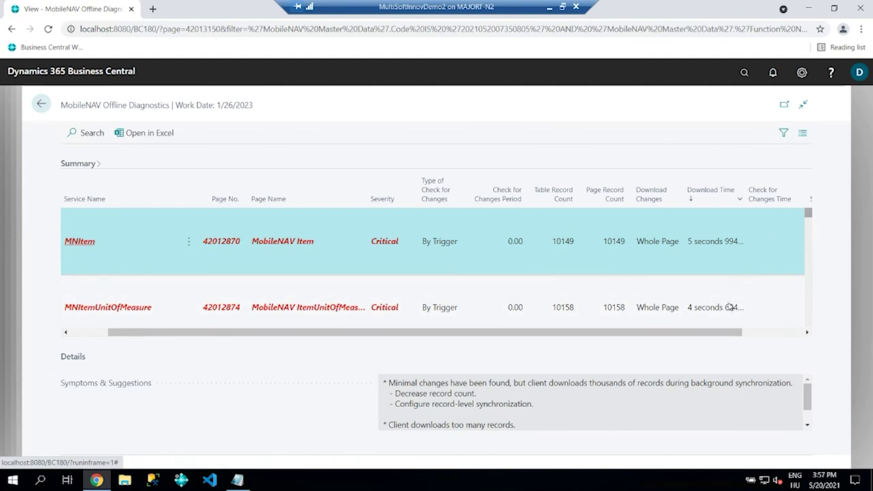
Bring the remaining diagnostics columns into view and sort the lines descending by Check for Changes Time.
drag(721, 335, 784, 339)
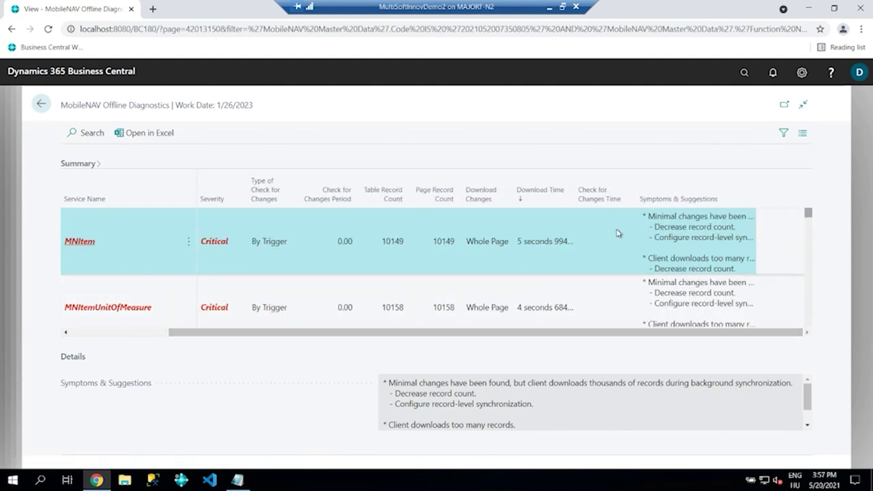
click(608, 197)
click(612, 202)
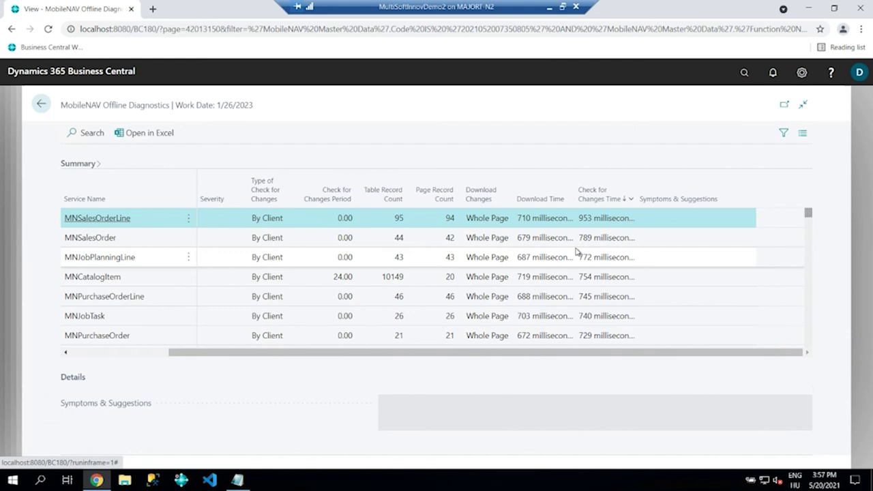
click(549, 10)
key(Right)
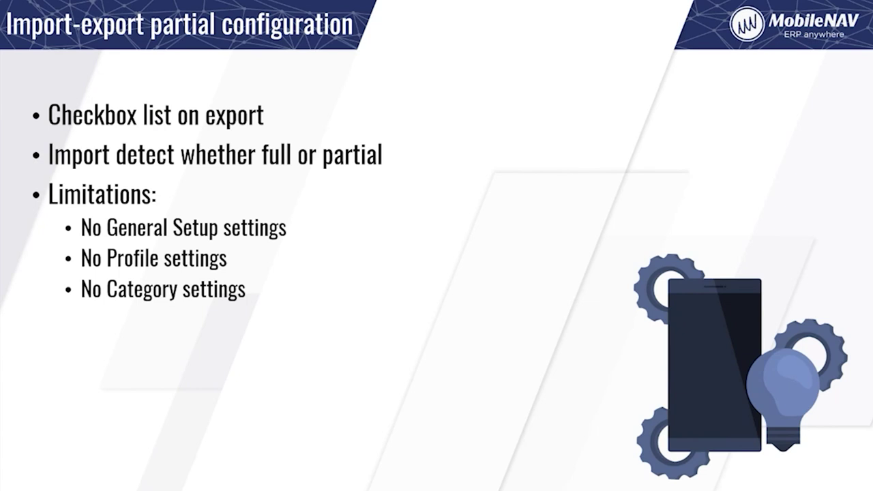
key(alt+Tab)
key(alt+Tab)
key(alt+Tab)
key(alt+Tab)
key(alt+Tab)
key(alt+Tab)
key(alt+Tab)
key(alt+Tab)
key(alt+Tab)
key(alt+Tab)
key(alt+Tab)
key(alt+Tab)
key(alt+Tab)
key(alt+Tab)
key(alt+Tab)
key(alt+Tab)
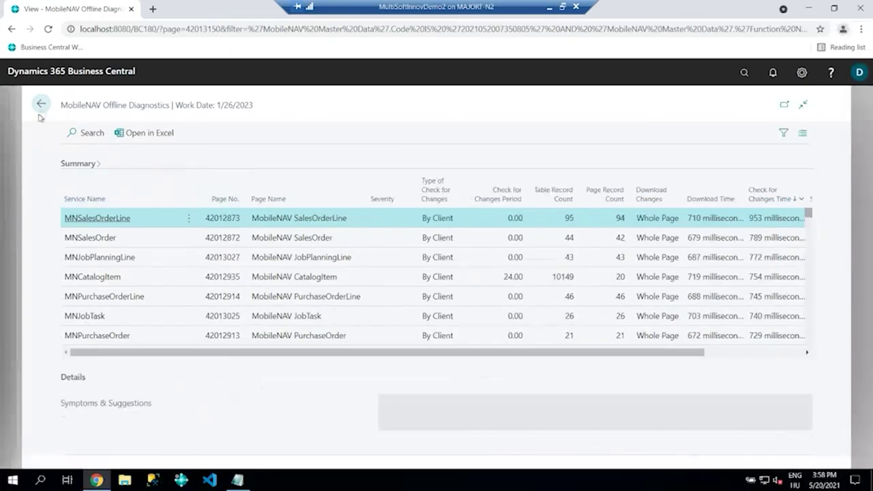
Leave the offline diagnostics and user setup pages, and open Configuration Handling from MobileNAV Administration.
click(40, 107)
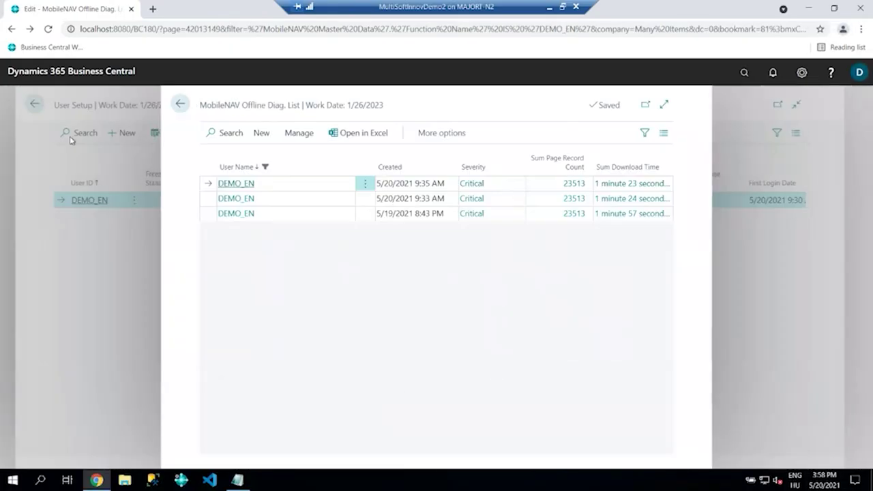
click(181, 105)
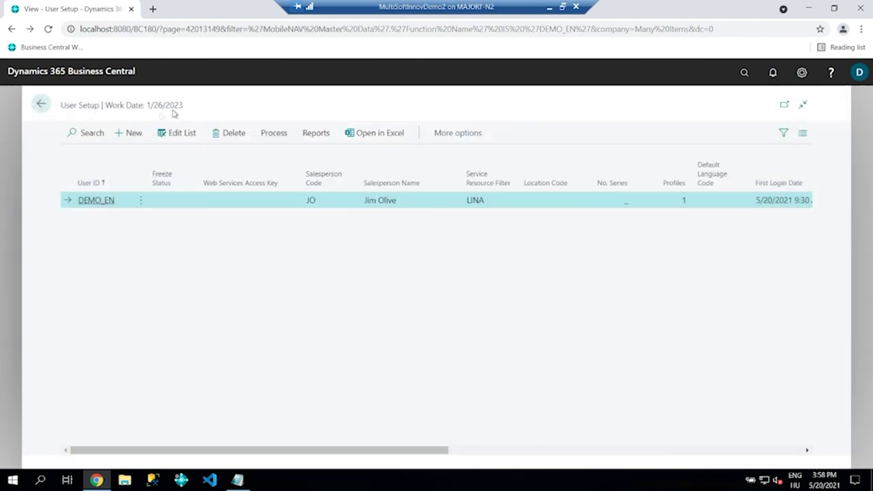
click(42, 109)
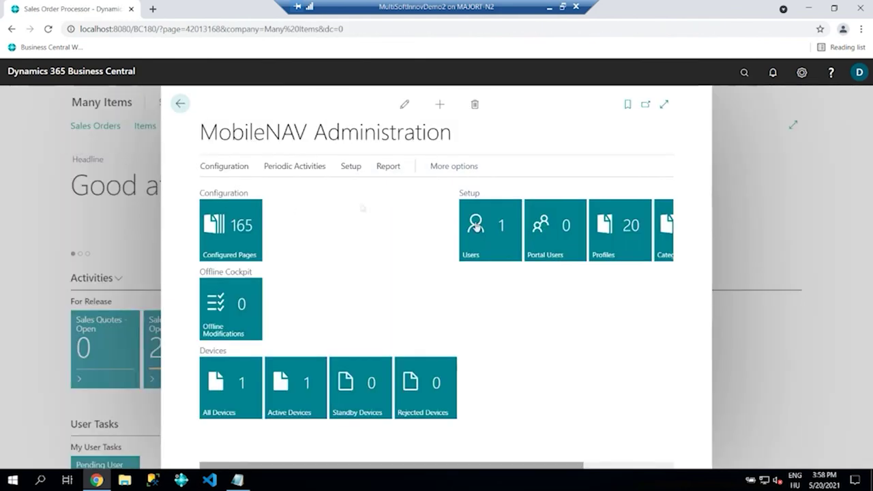
click(225, 165)
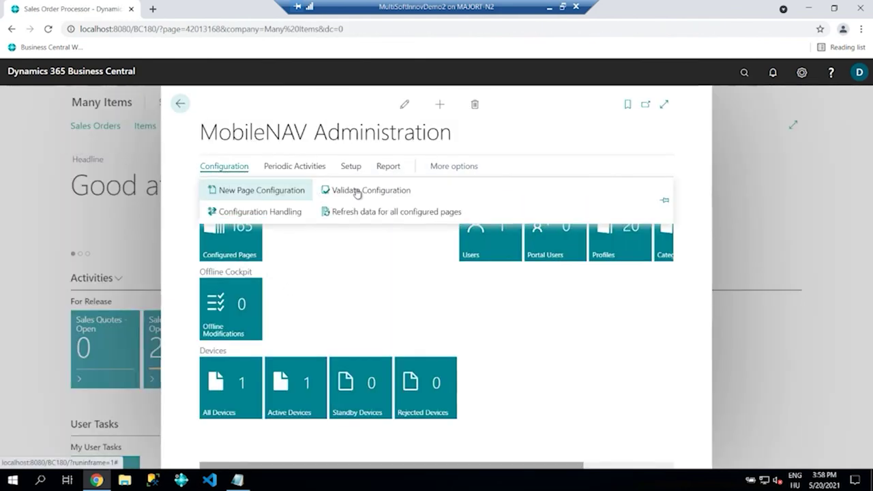
click(268, 213)
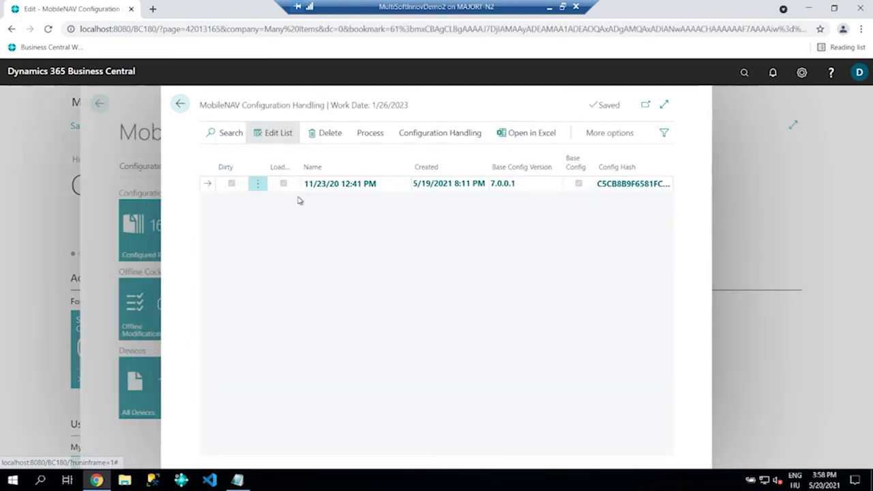
Start a partial configuration export, select the Contacts and Approval Entries pages, and close the page selection.
click(417, 133)
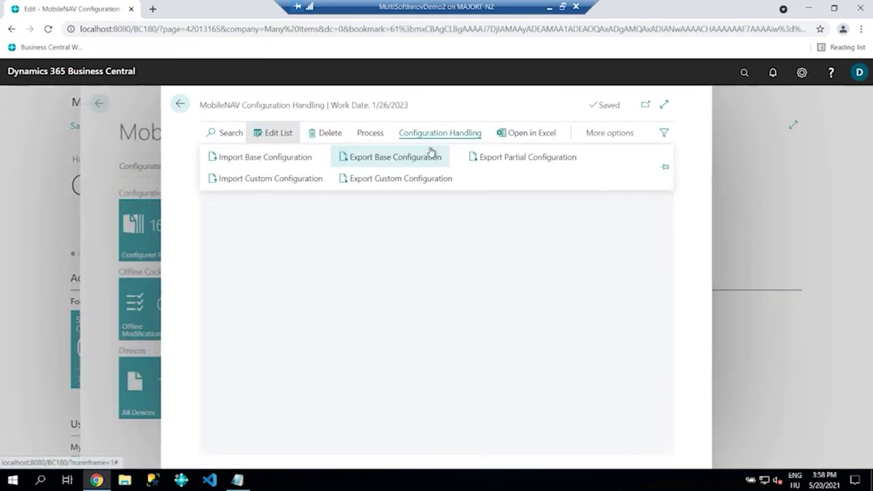
click(502, 161)
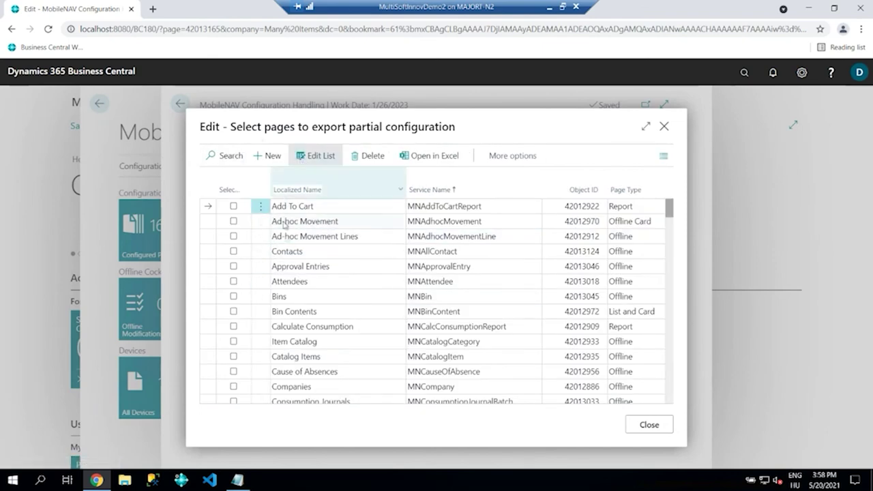
click(233, 251)
click(234, 266)
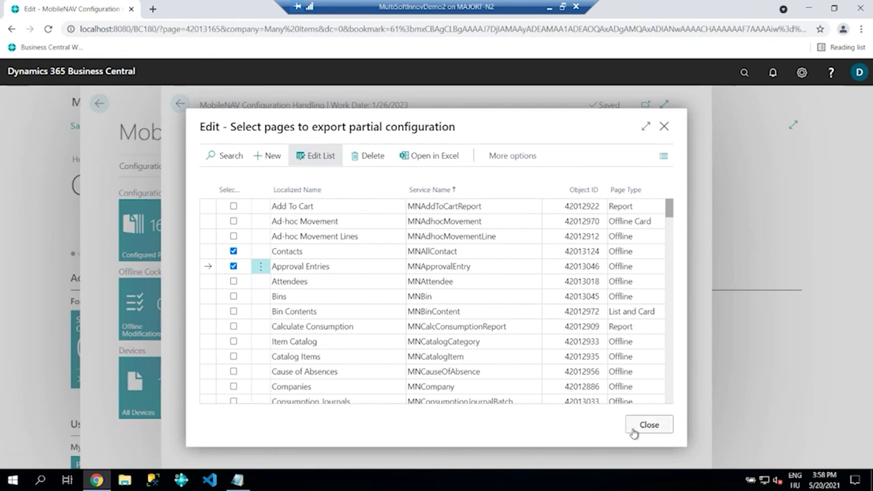
click(664, 128)
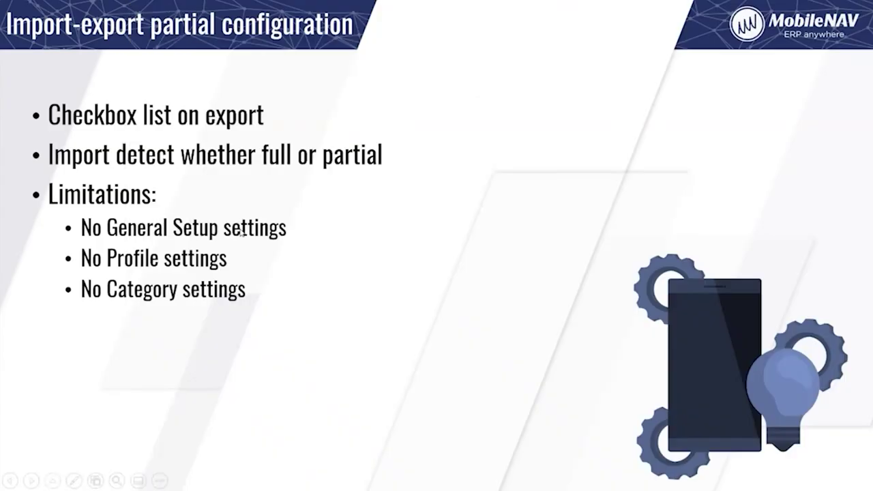
key(Right)
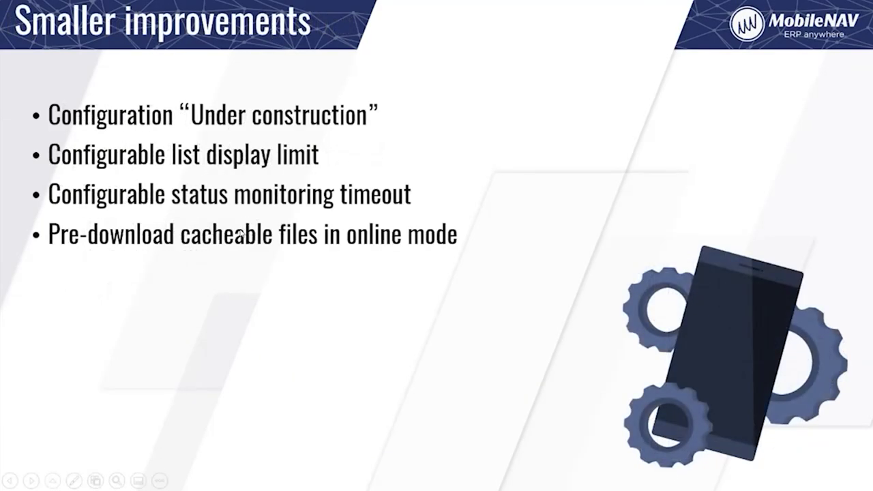